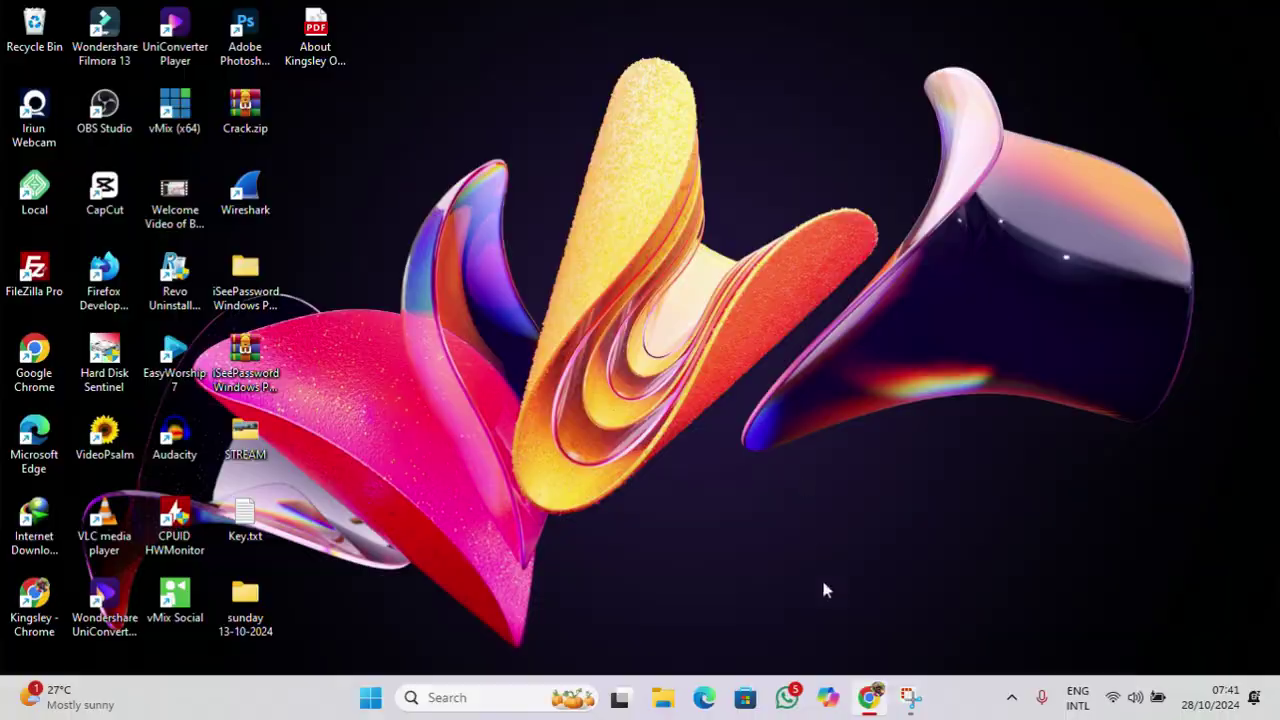
Switch to Chrome and open the router's admin page at 192.168.0.1.
key(alt+Tab)
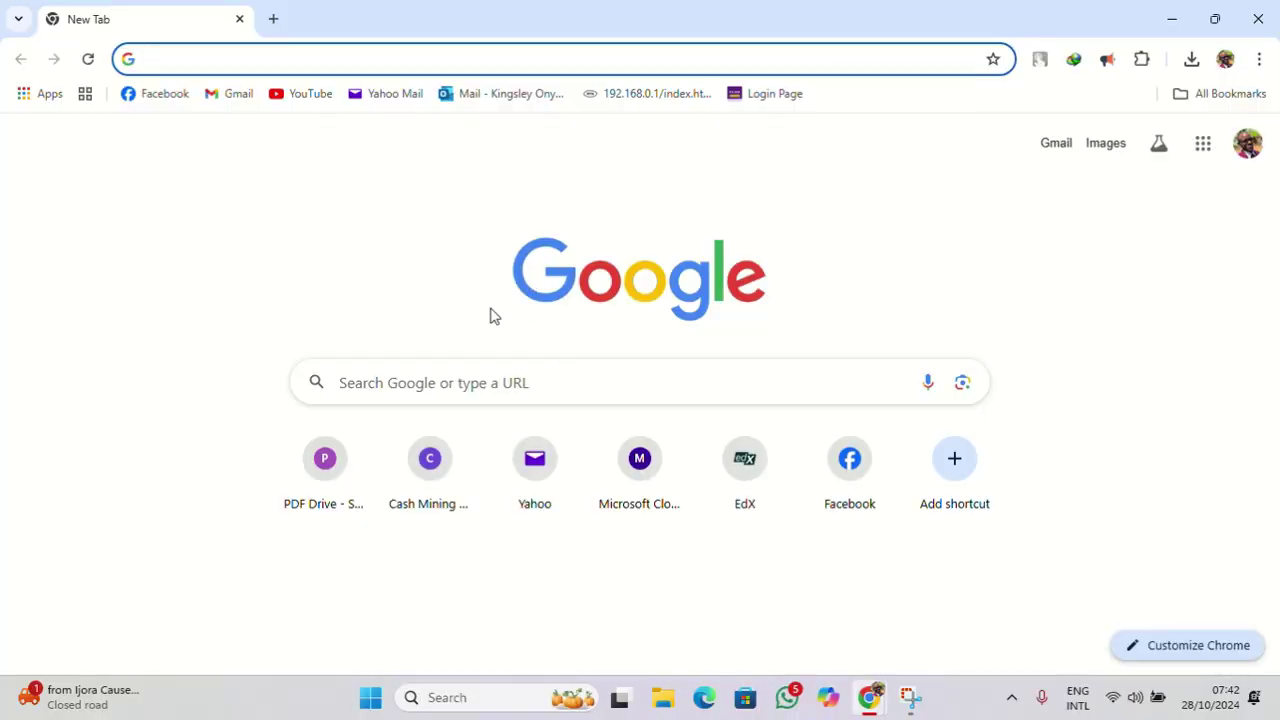
text(19)
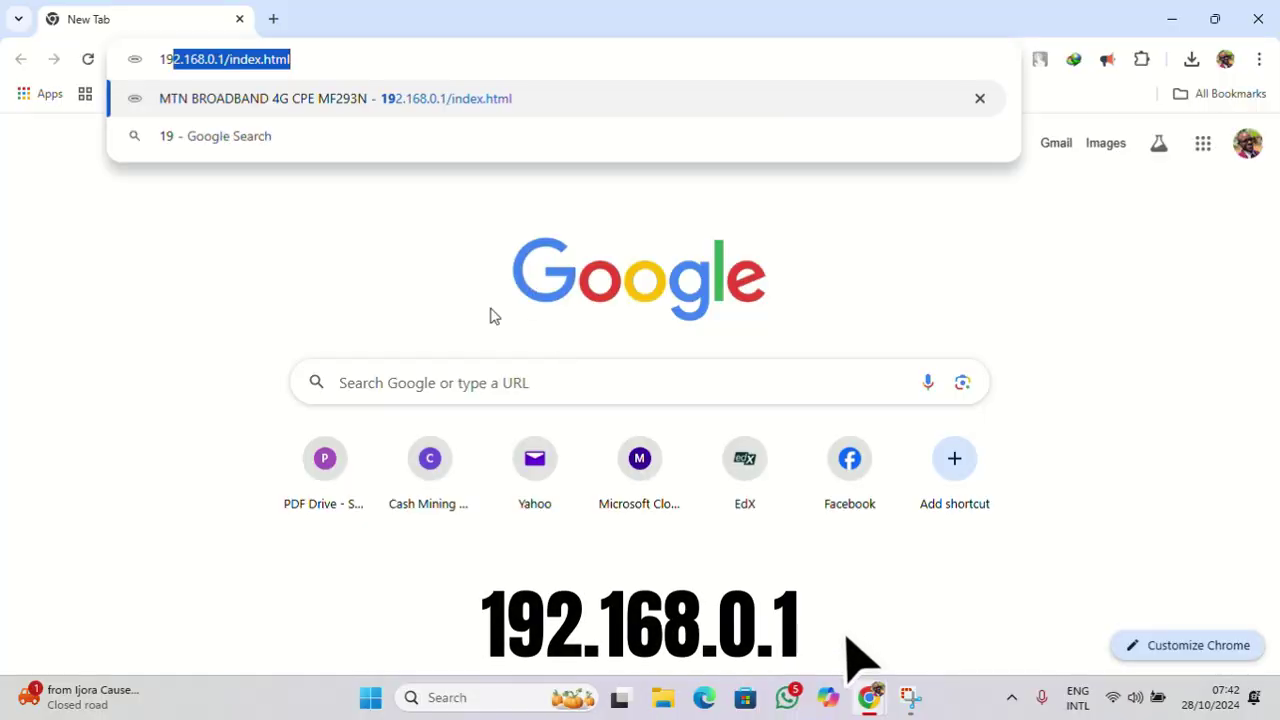
click(382, 67)
key(BackSpace)
key(BackSpace)
key(BackSpace)
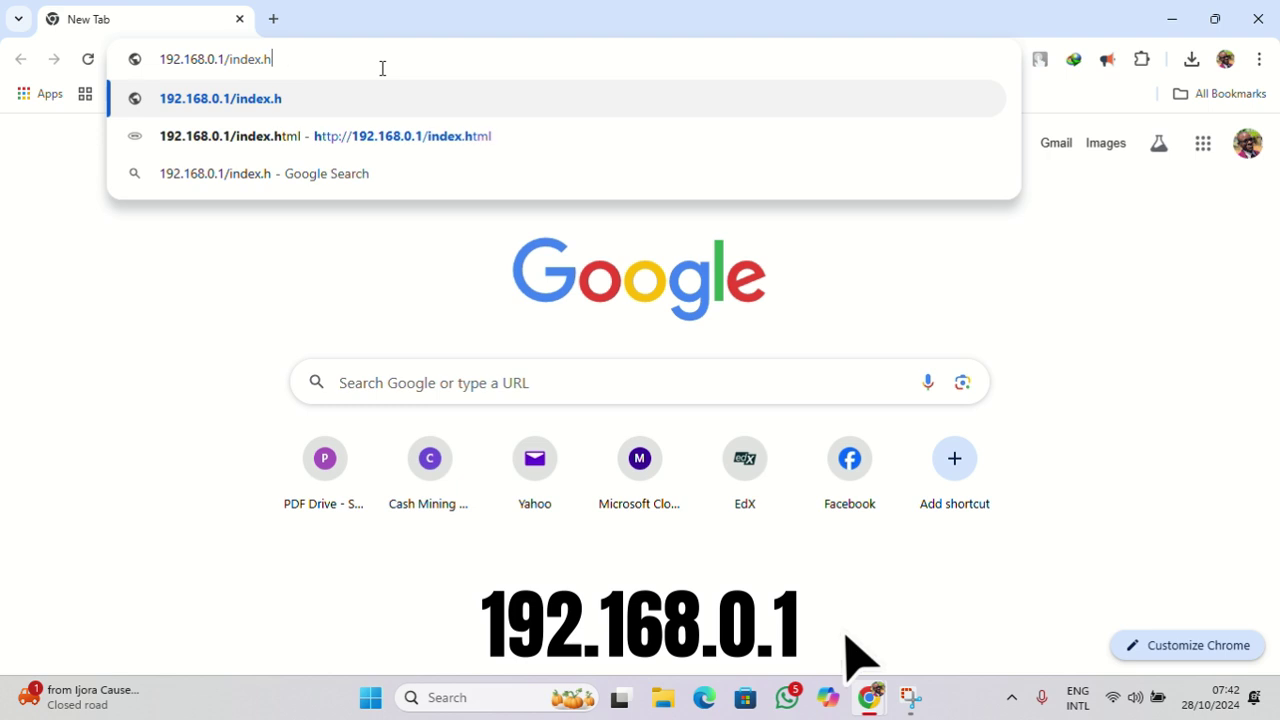
key(BackSpace)
key(BackSpace)
key(BackSpace)
key(BackSpace)
key(BackSpace)
key(BackSpace)
key(BackSpace)
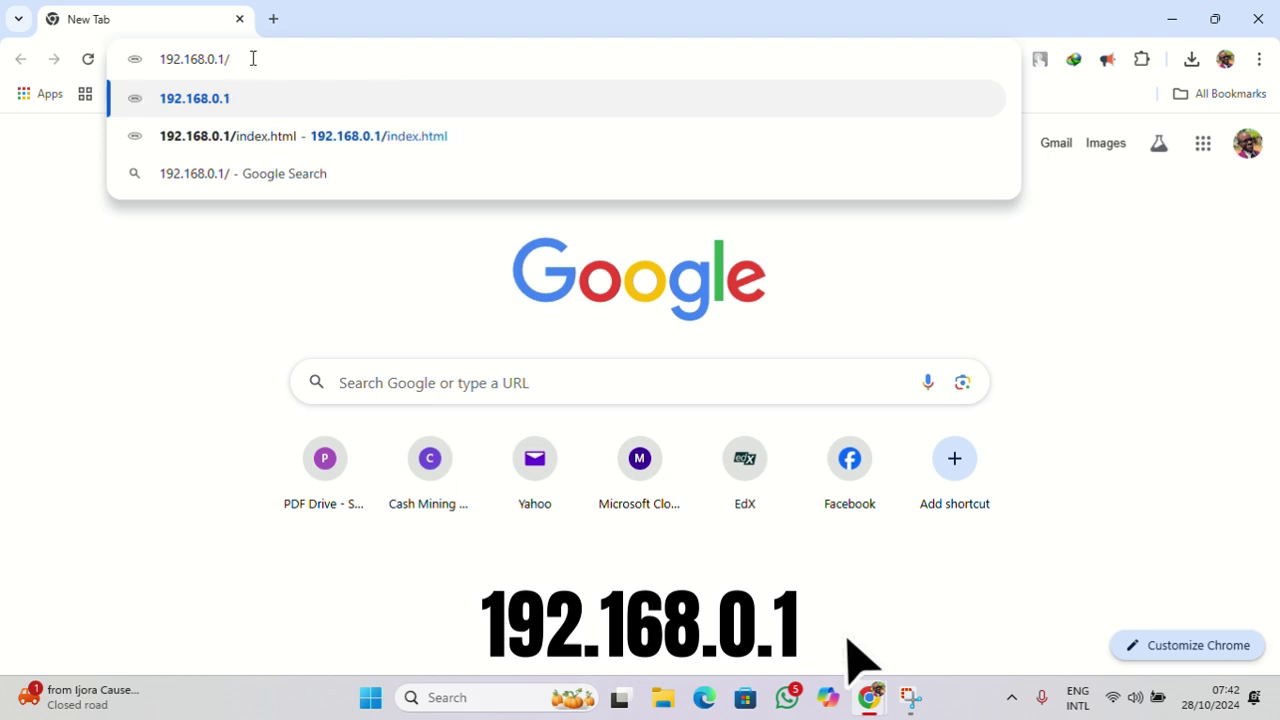
key(ctrl+a)
click(322, 93)
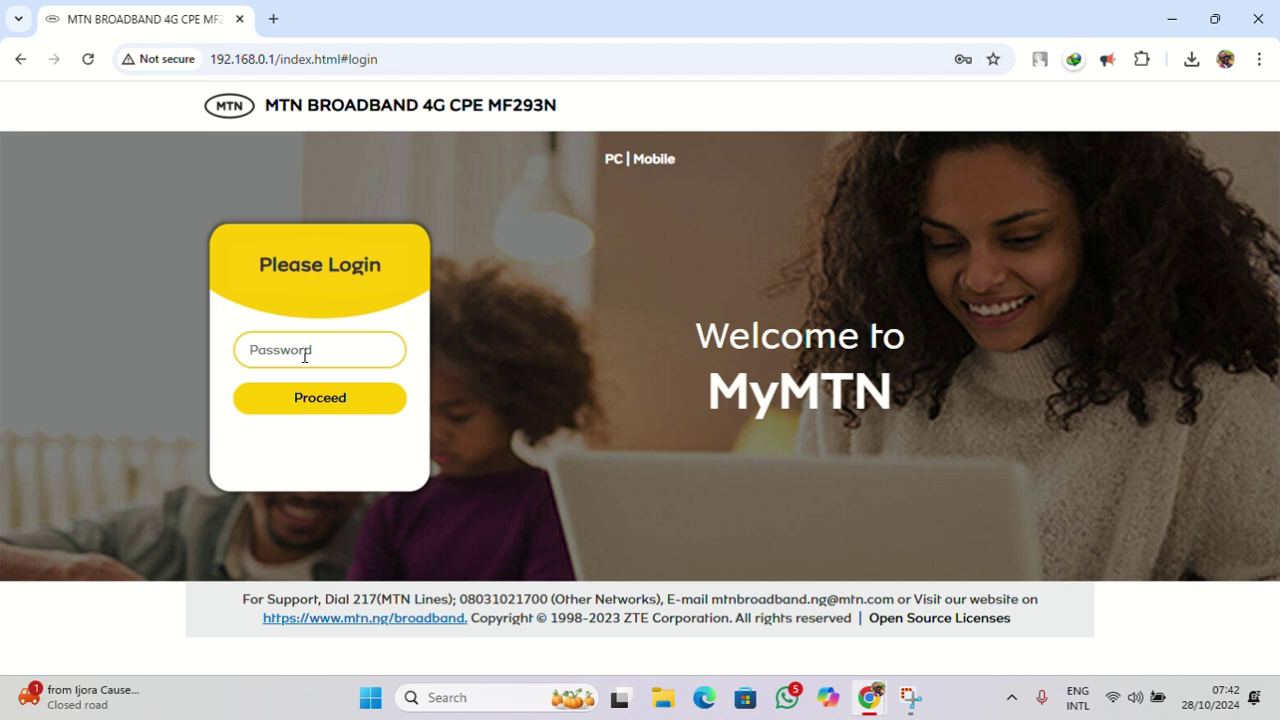
Log in to the router with the admin password and dismiss the saved-password warning.
text(*****)
click(313, 413)
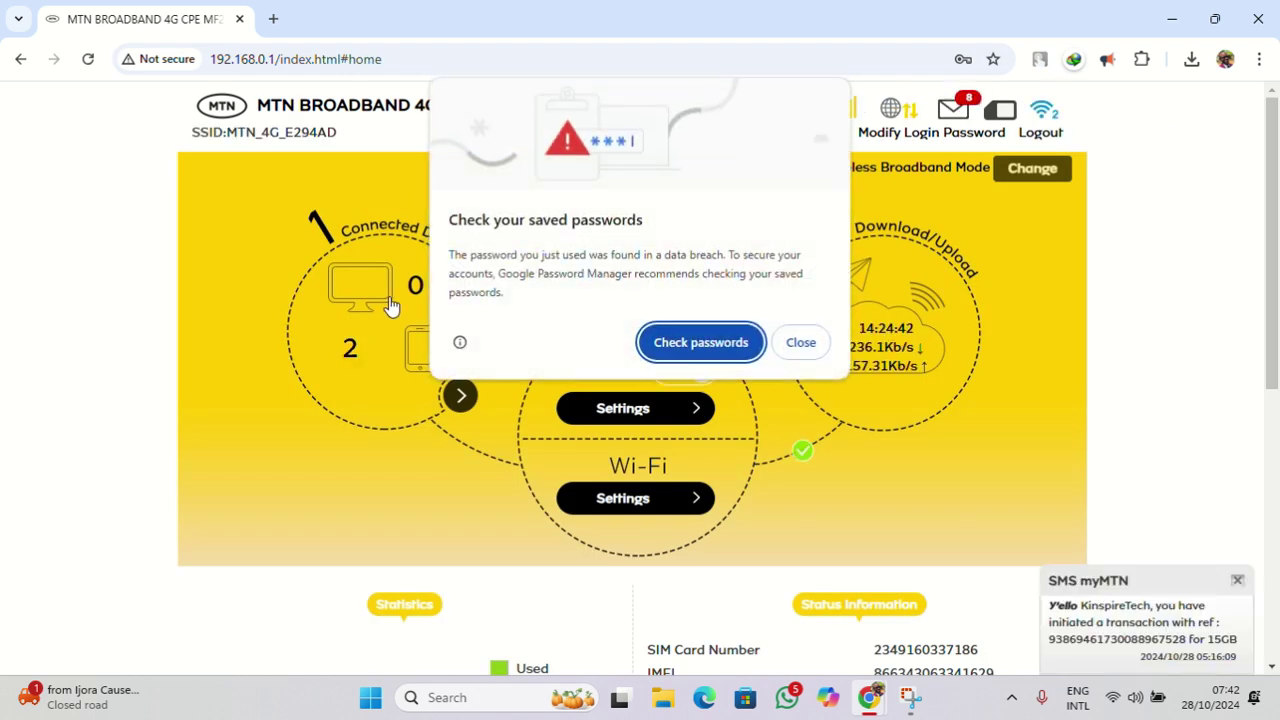
click(801, 342)
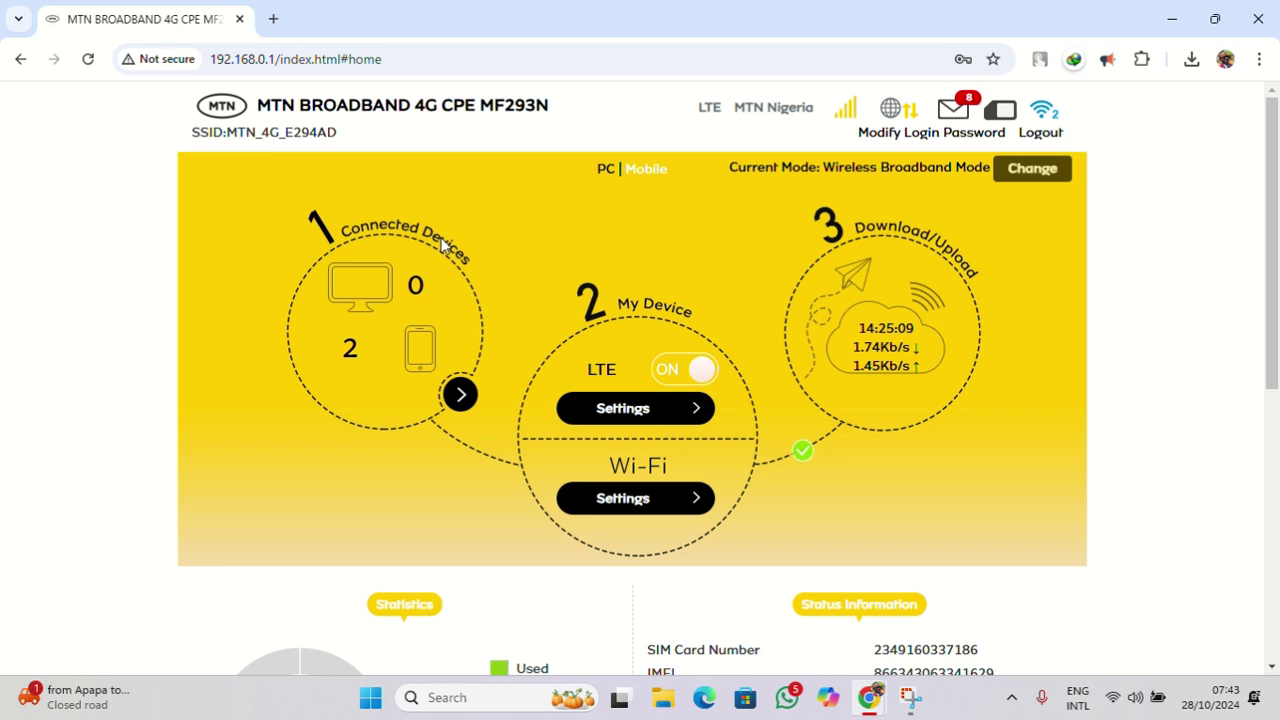
Open the router's Connected Devices page and review the wireless devices, cable devices and Black List.
scroll(372, 262, down, 1)
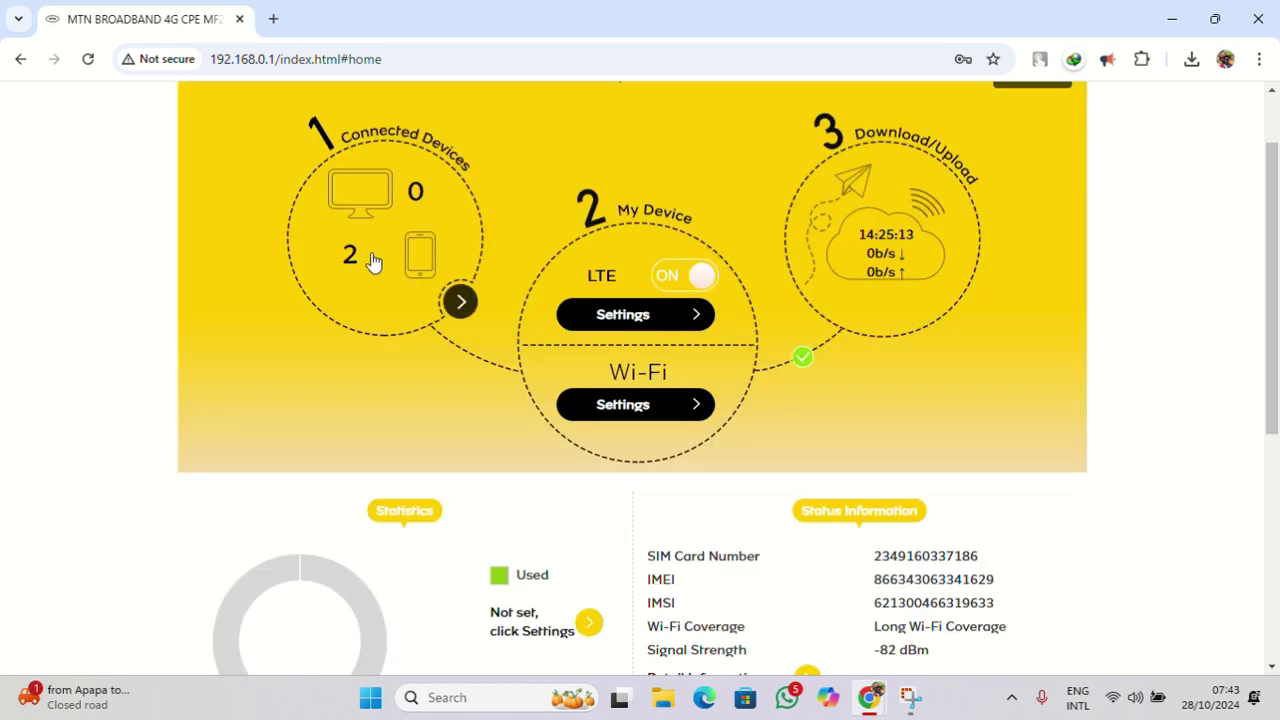
click(417, 192)
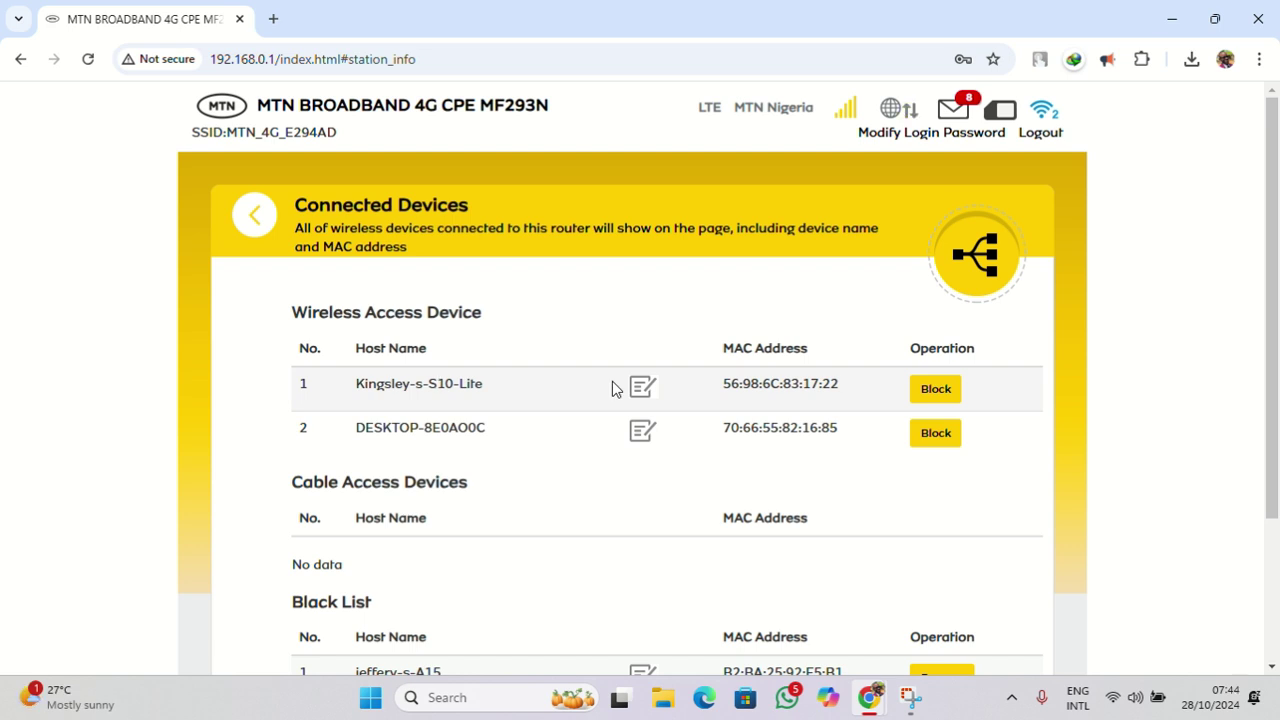
click(400, 139)
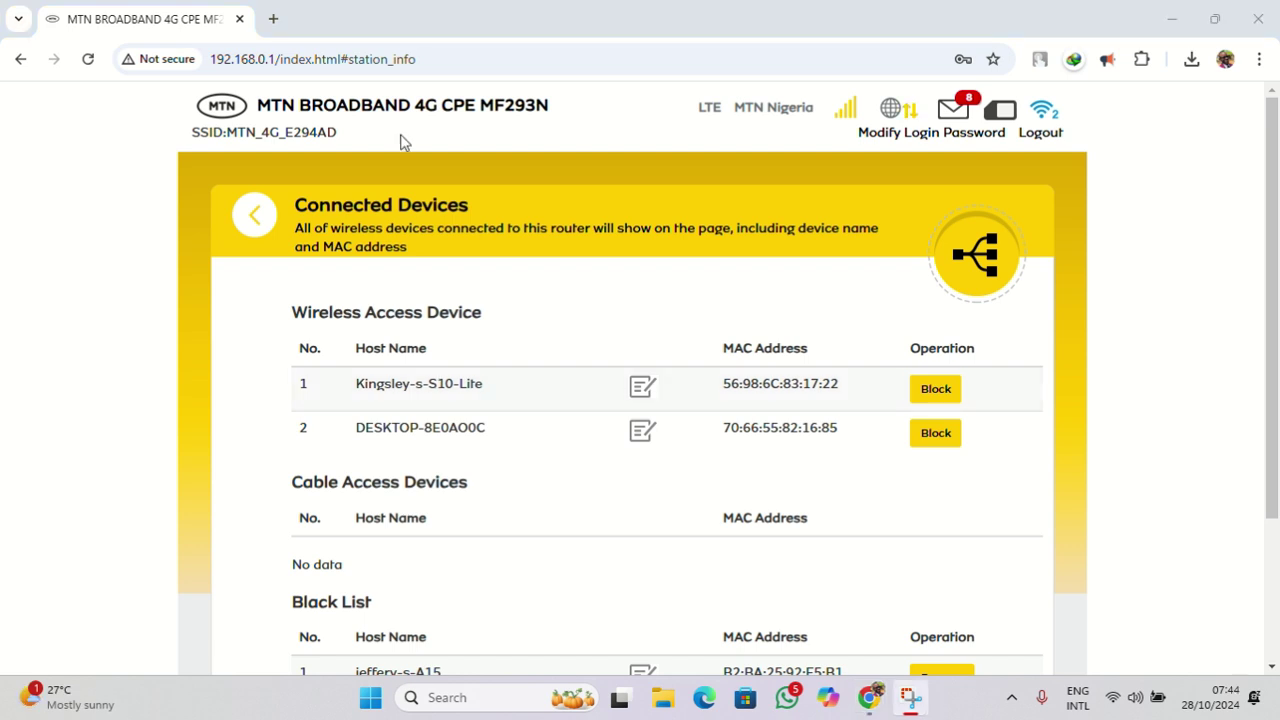
scroll(920, 388, down, 1)
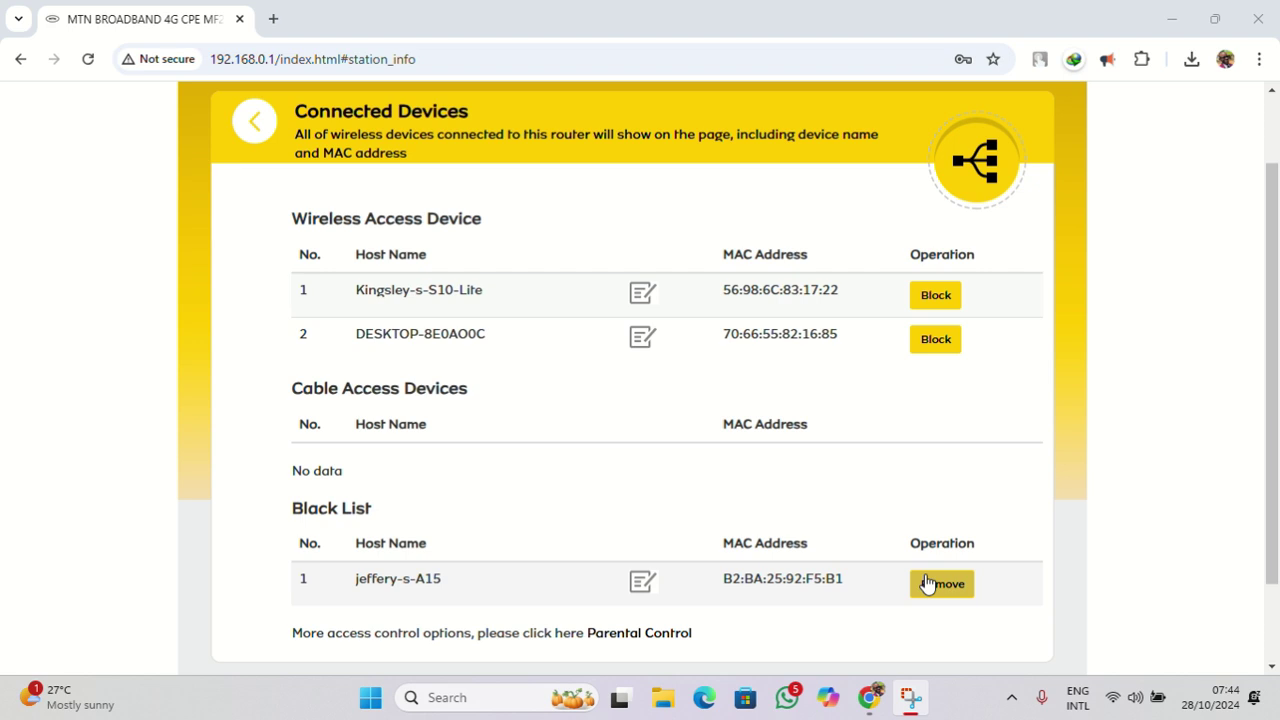
Return to the router home page and open Port Filtering in the Firewall section of Advanced Settings.
click(254, 121)
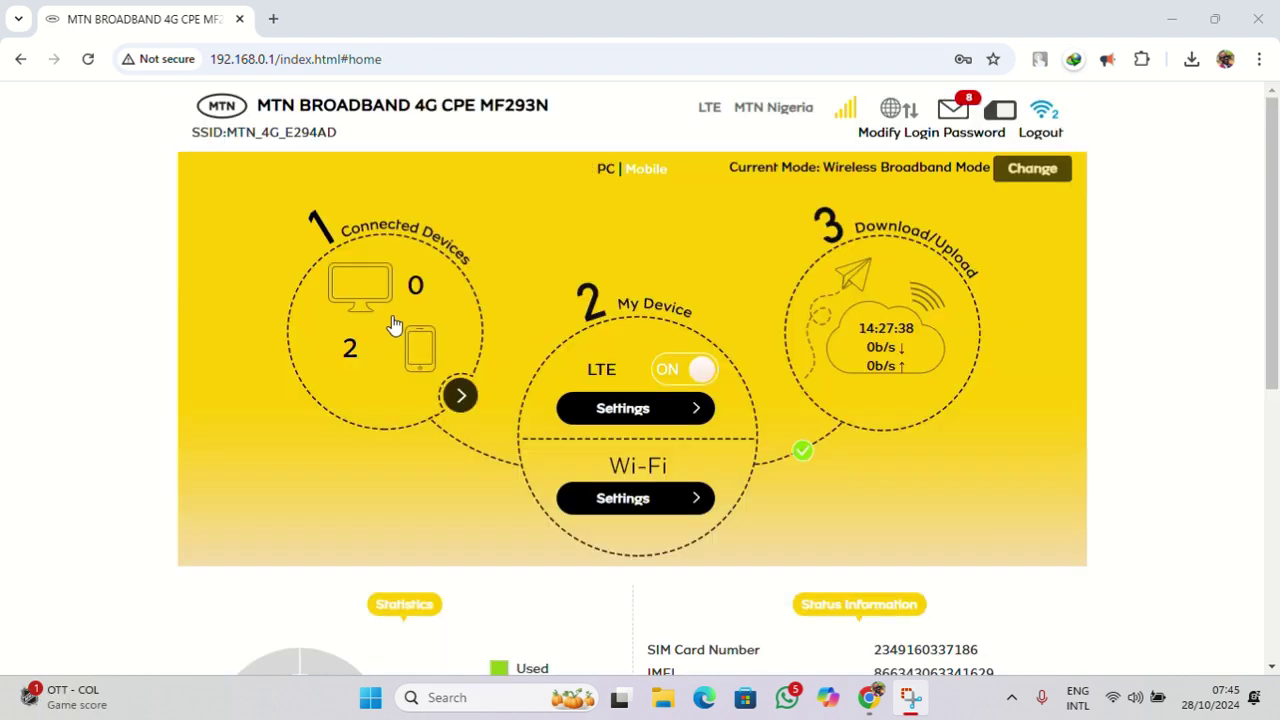
scroll(420, 327, down, 1)
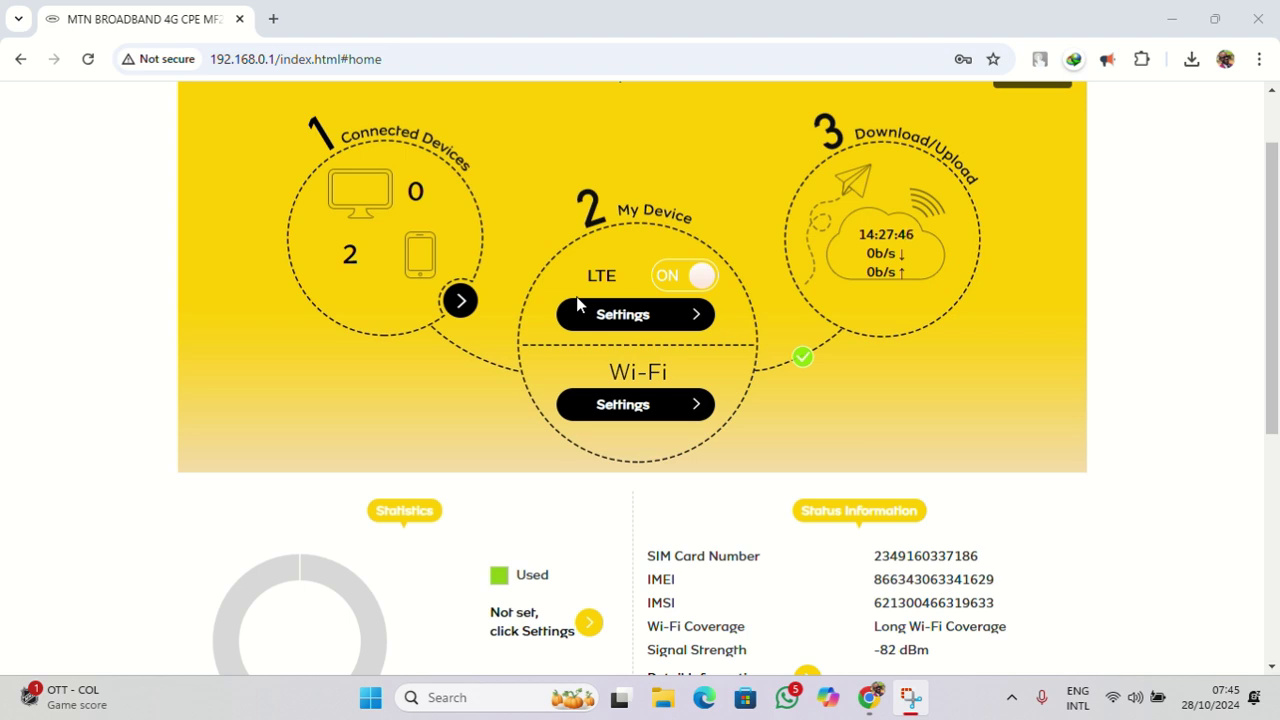
scroll(577, 300, down, 2)
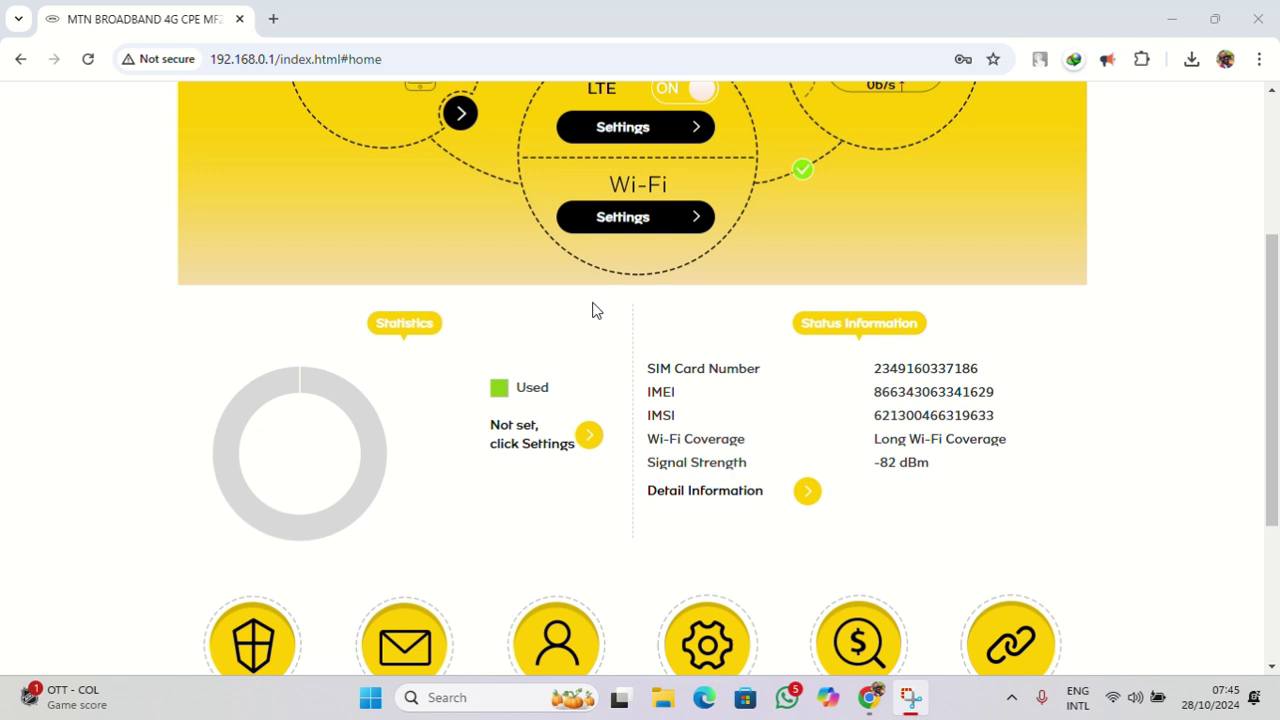
scroll(592, 310, down, 2)
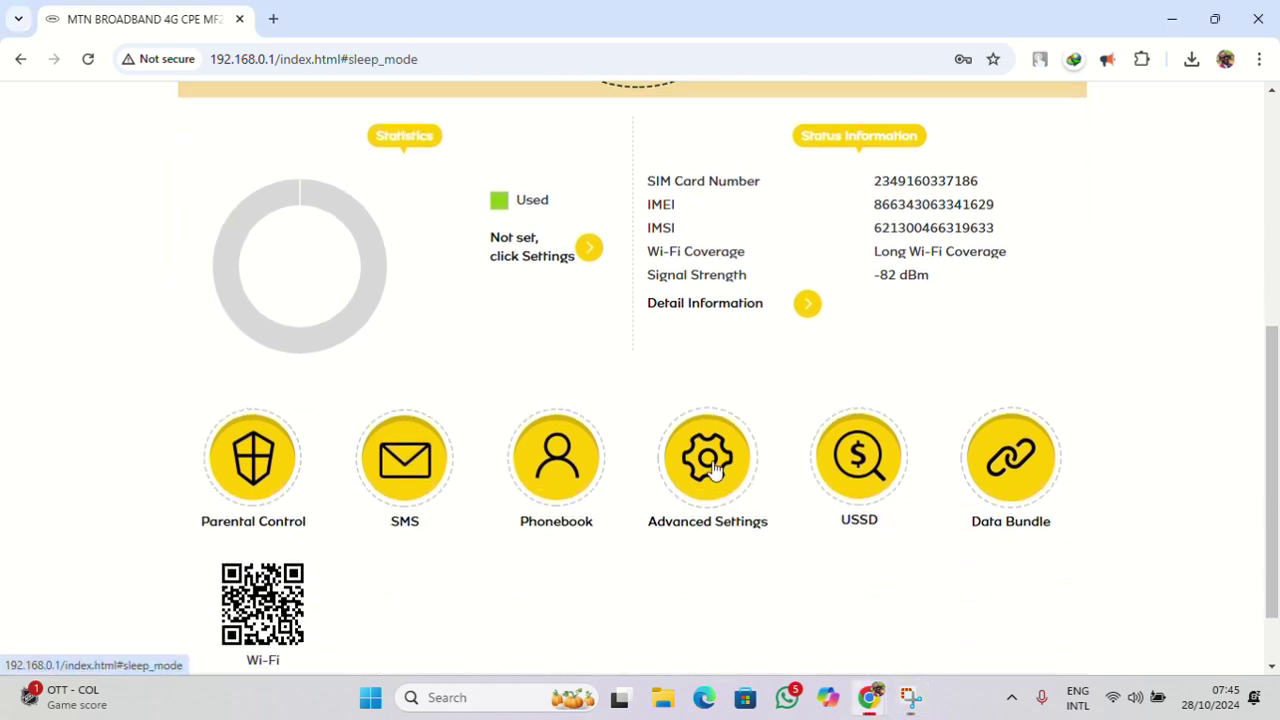
click(677, 491)
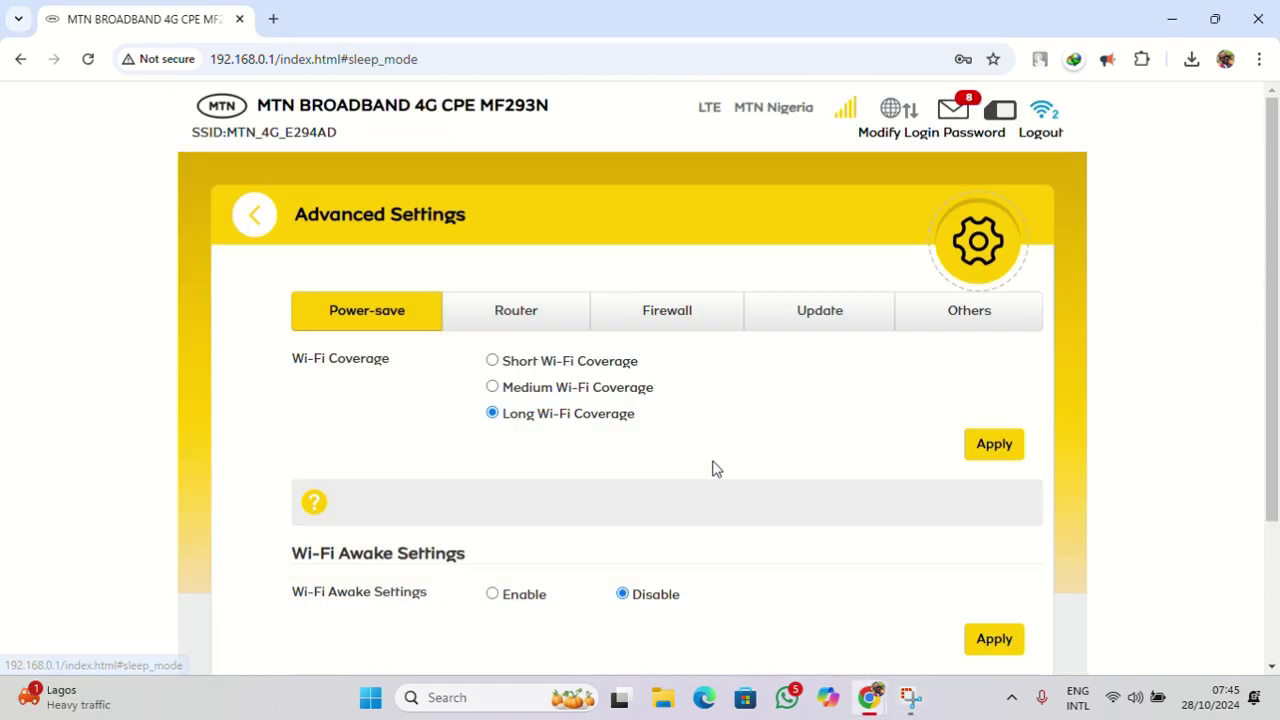
click(663, 322)
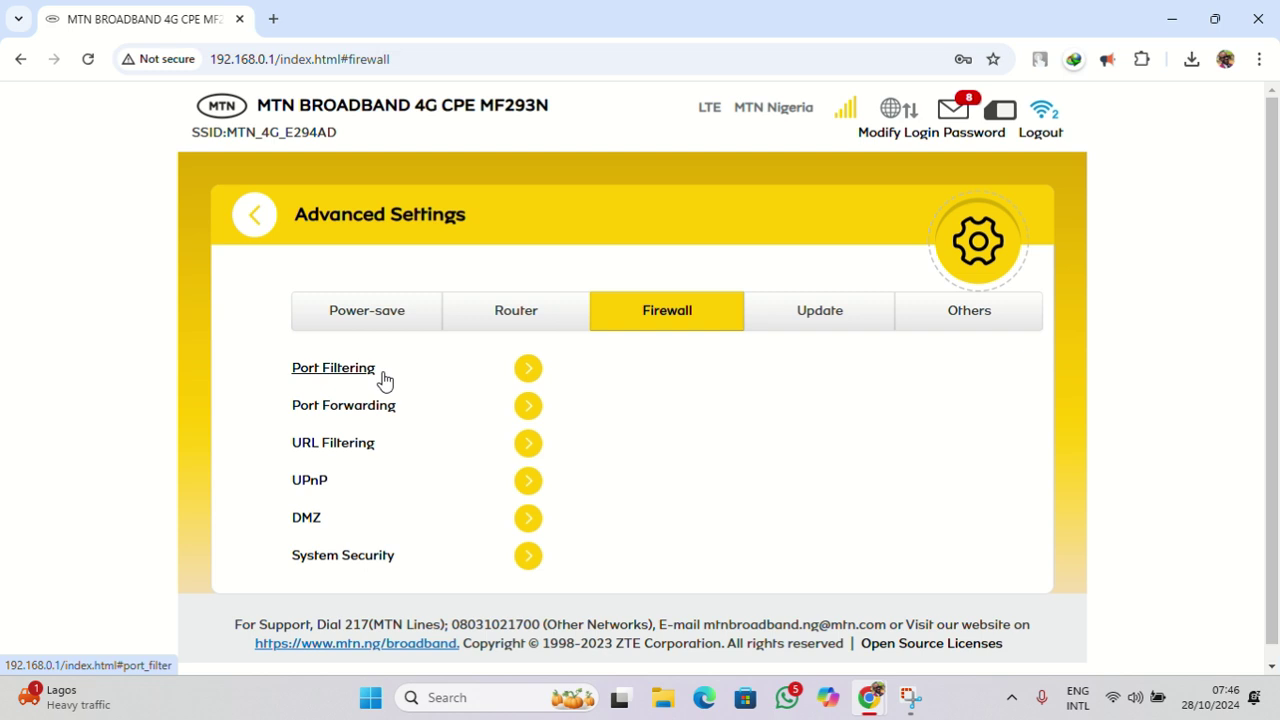
click(512, 372)
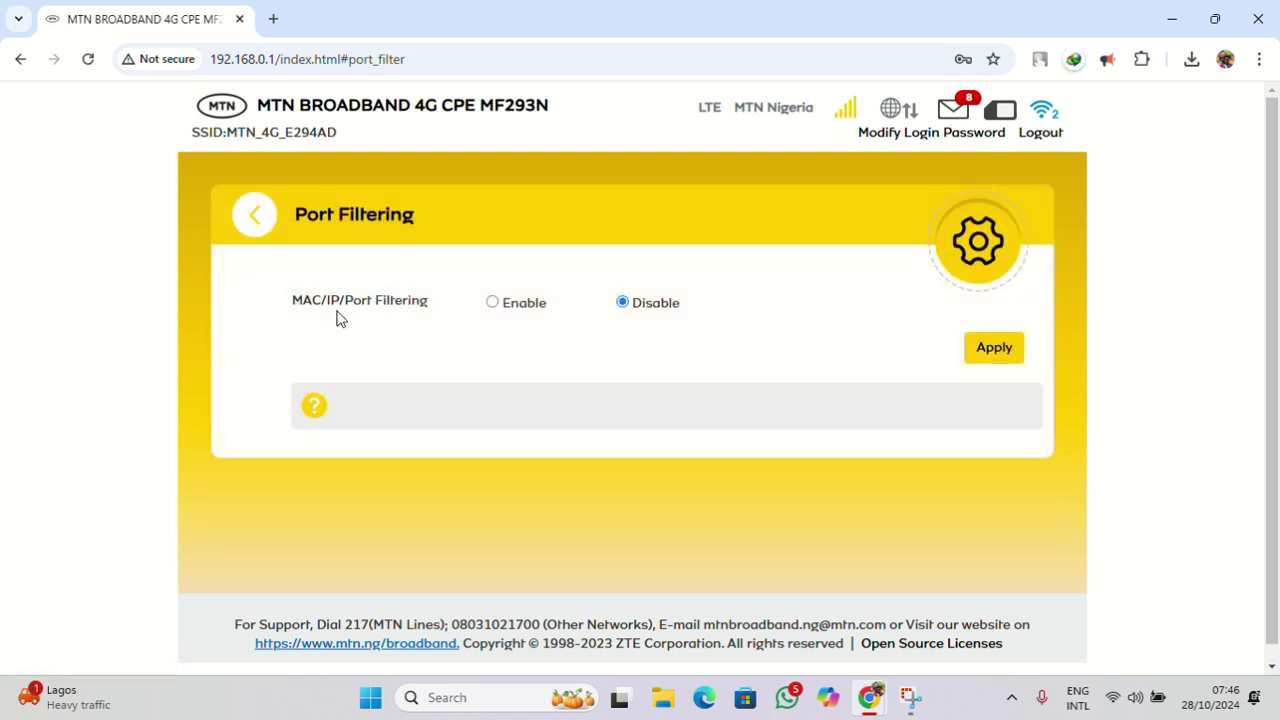
Enable MAC/IP/Port Filtering with the default policy Accepted, apply it, and look over the filtering rule form.
click(518, 305)
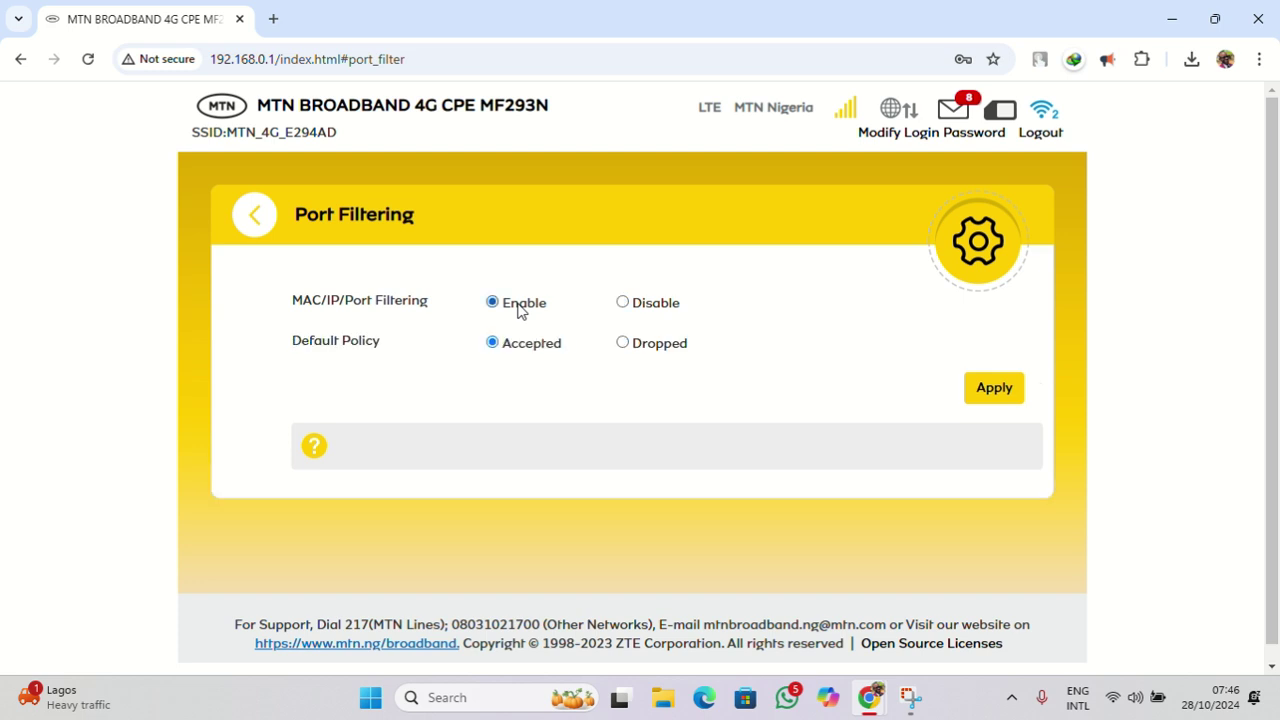
click(994, 388)
scroll(900, 323, down, 2)
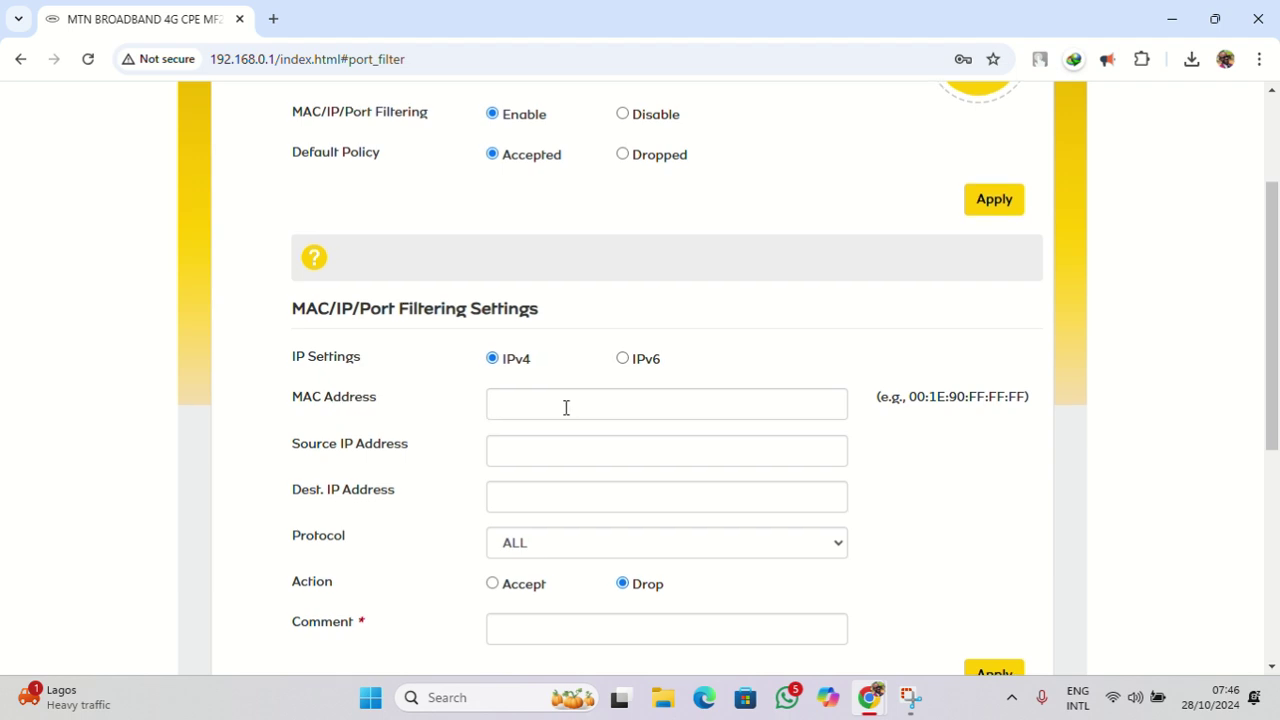
scroll(566, 407, down, 1)
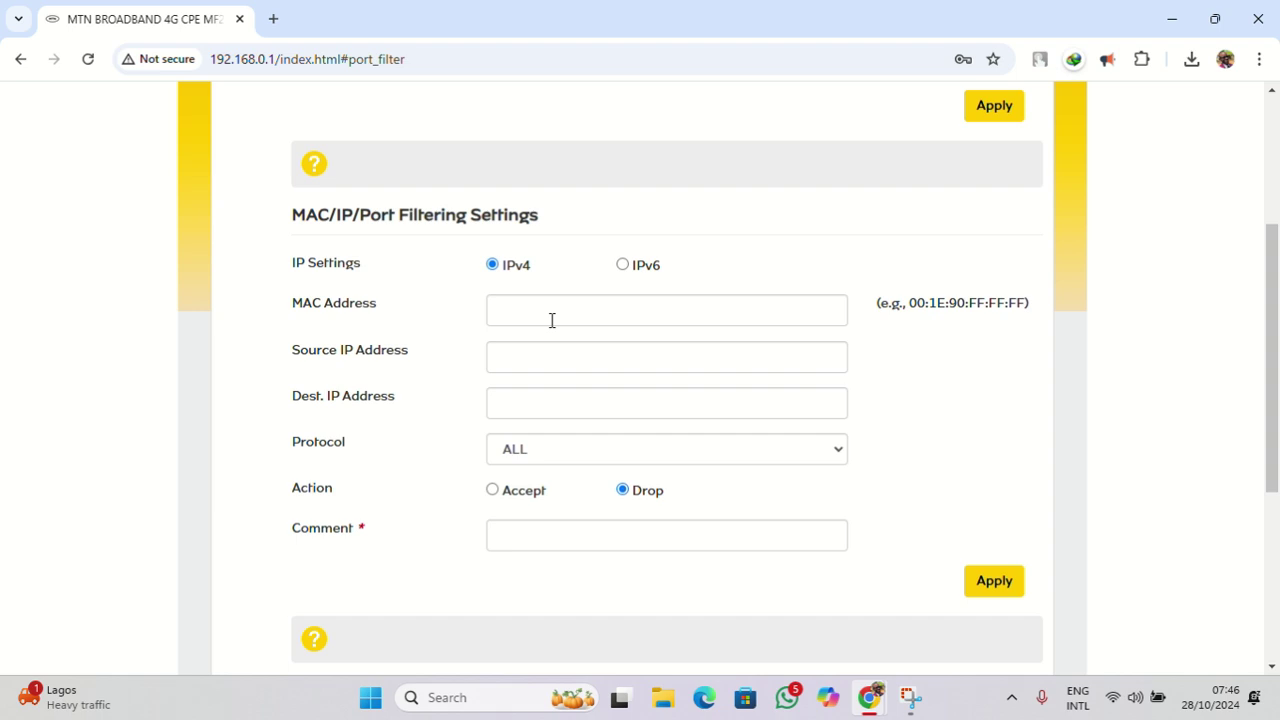
scroll(551, 320, down, 4)
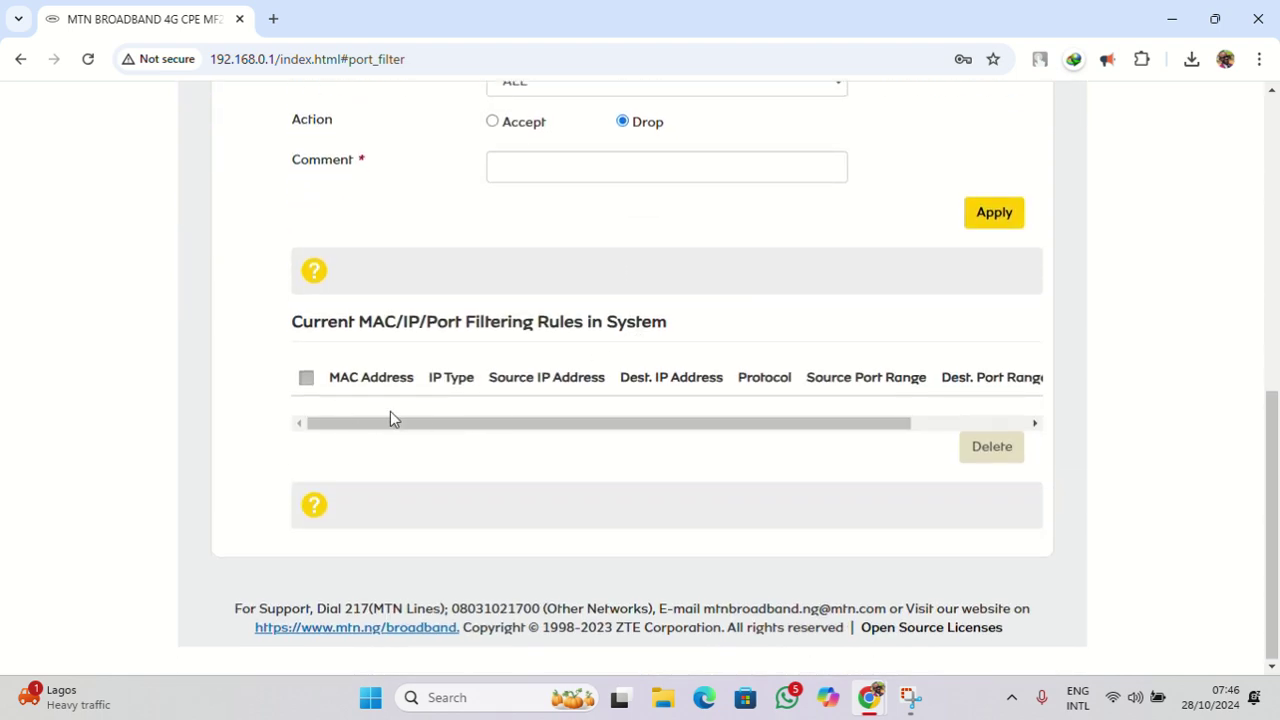
scroll(445, 424, up, 8)
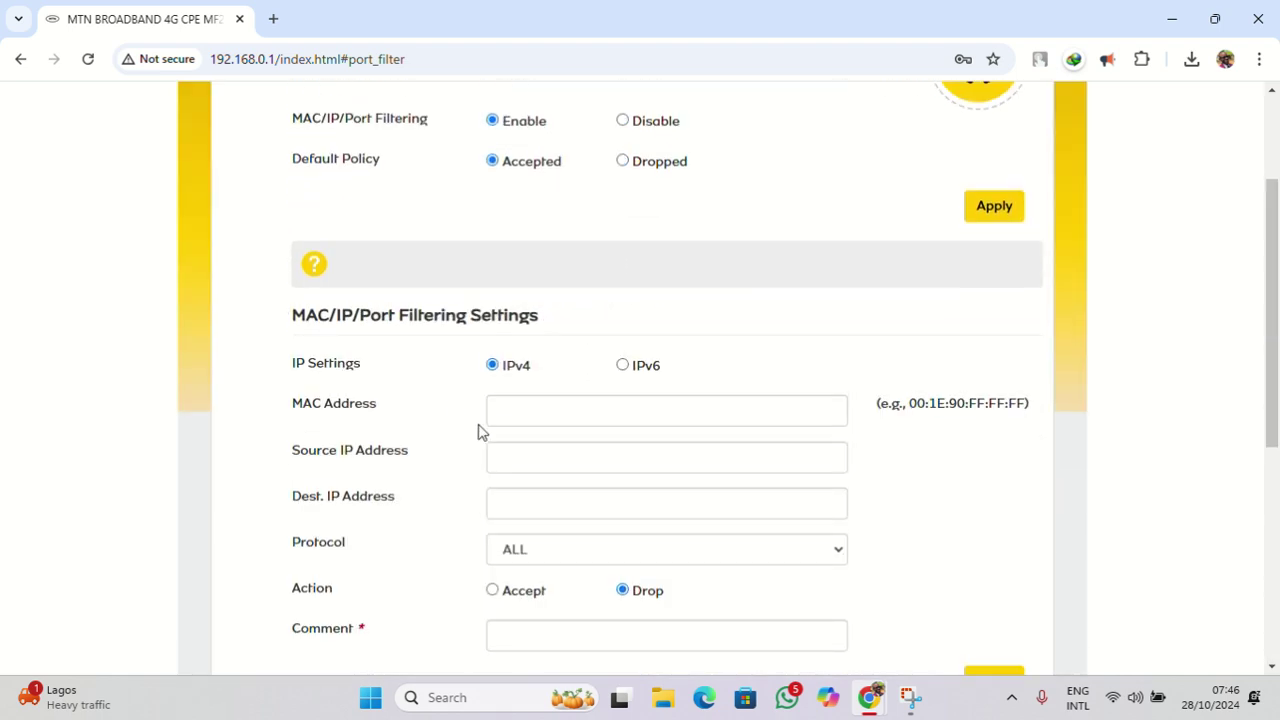
Go back to the Connected Devices page and copy the MAC address of the first wireless device.
click(268, 226)
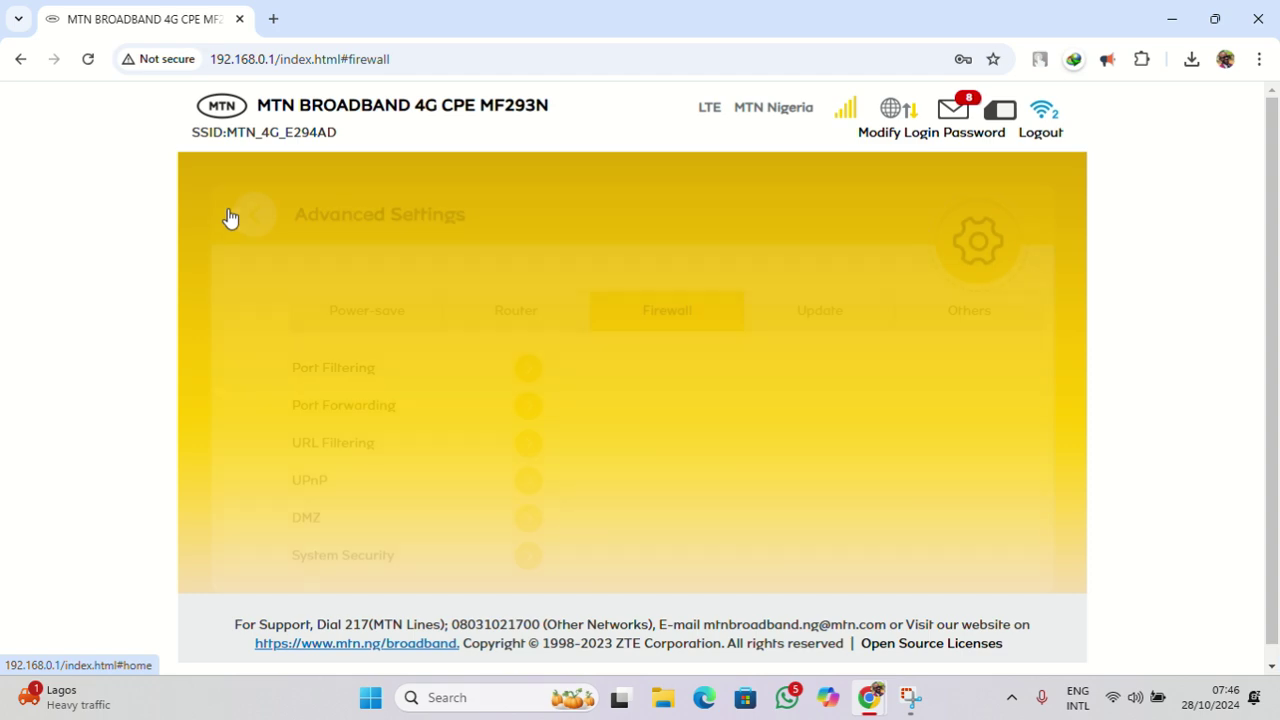
click(243, 213)
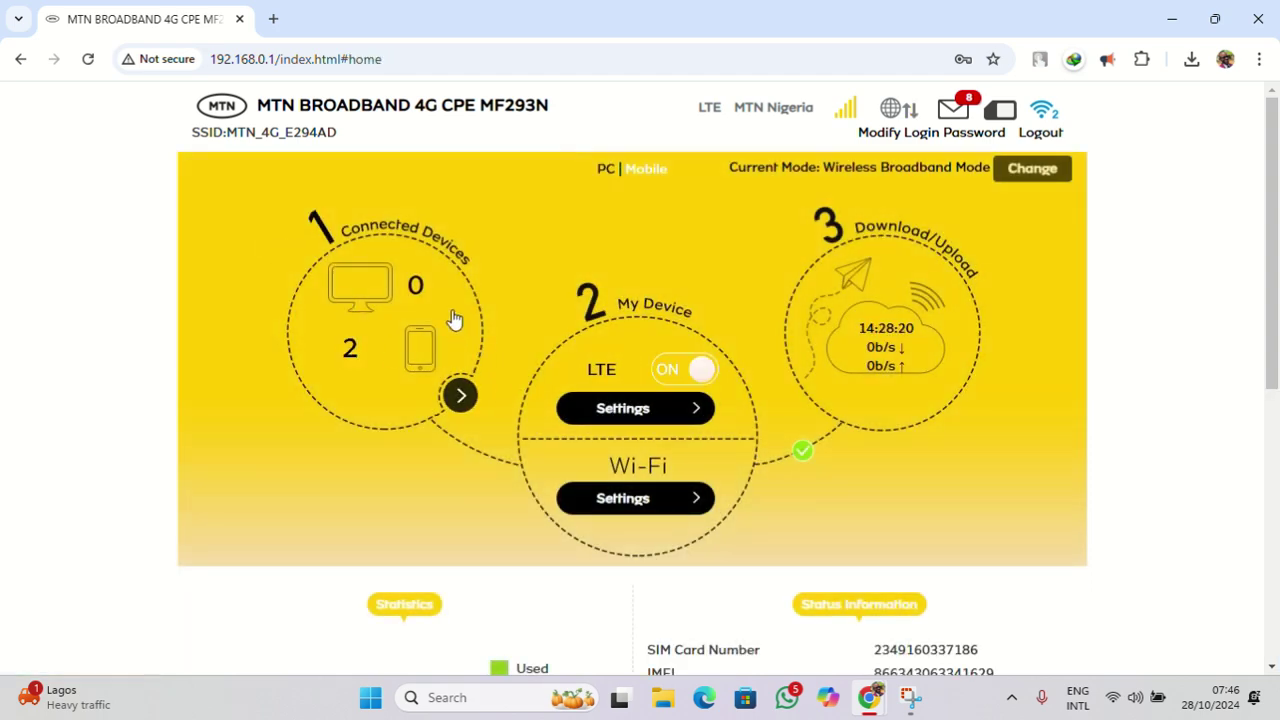
click(453, 318)
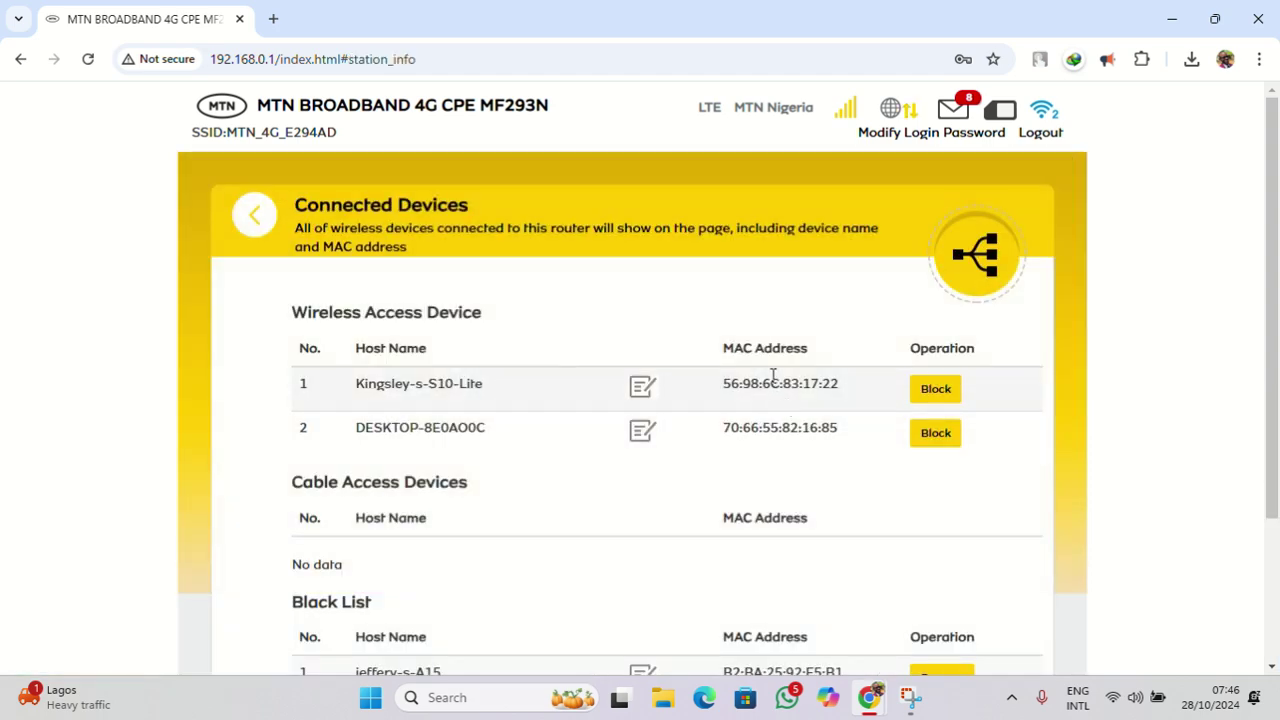
triple_click(773, 375)
right_click(773, 380)
click(800, 403)
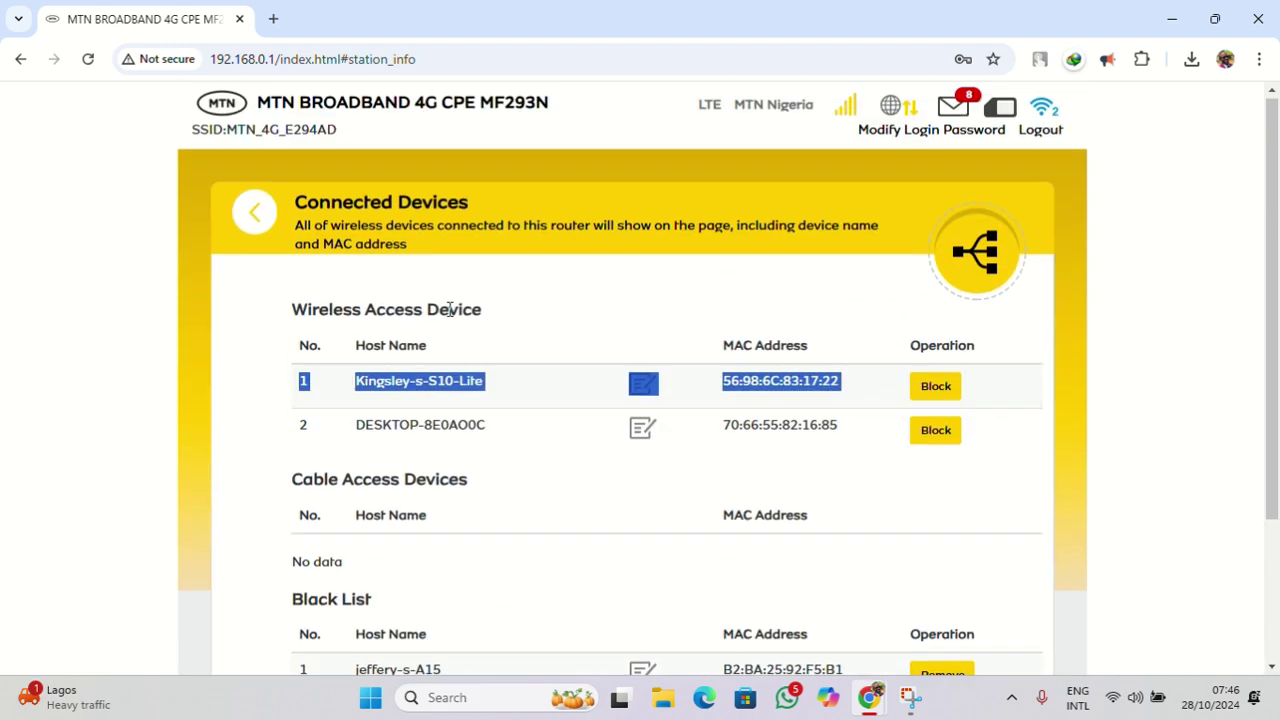
Reopen the firewall's Port Filtering page and paste 56:98:6C:83:17:22 as the new rule's MAC address.
click(272, 216)
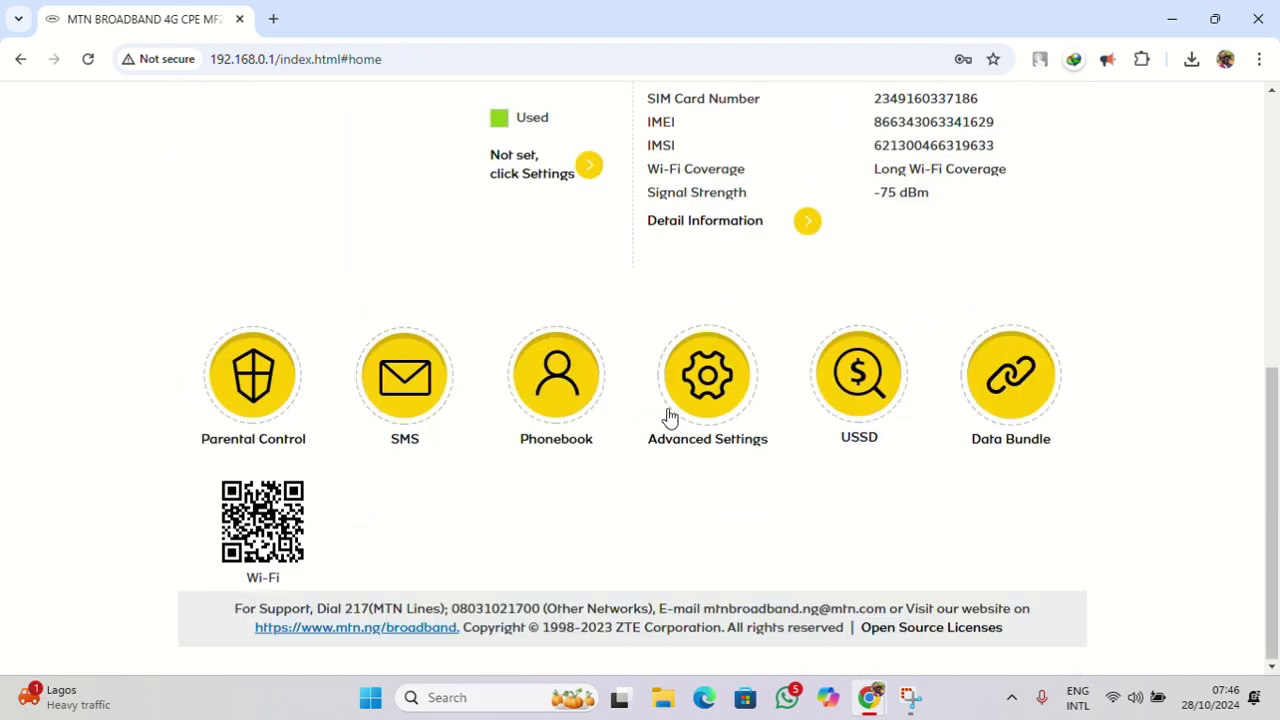
click(701, 385)
click(674, 315)
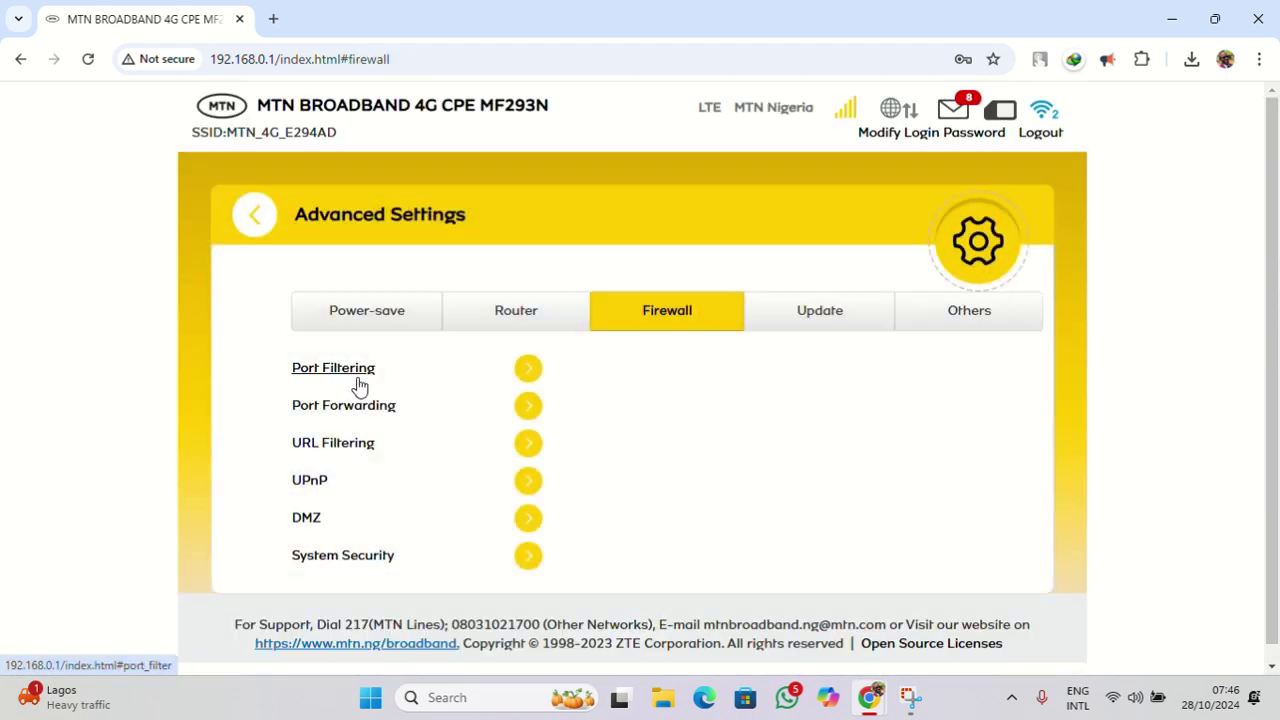
click(360, 382)
scroll(631, 351, down, 3)
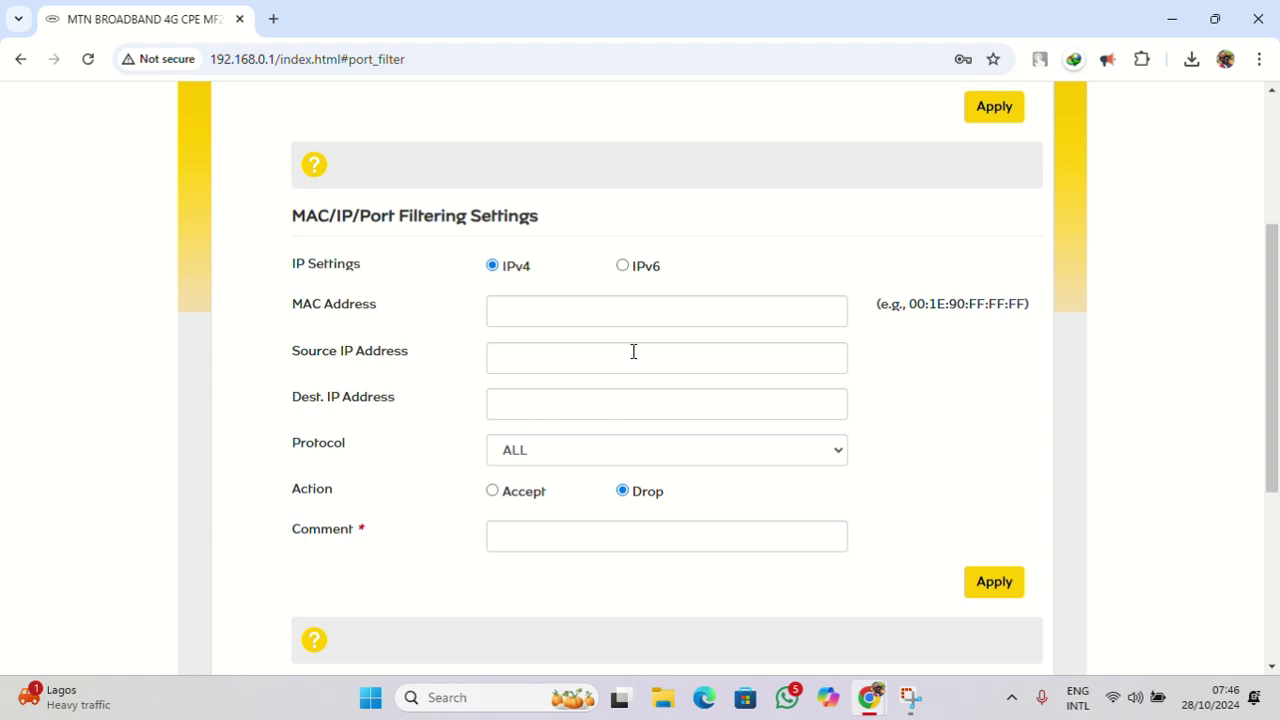
click(583, 311)
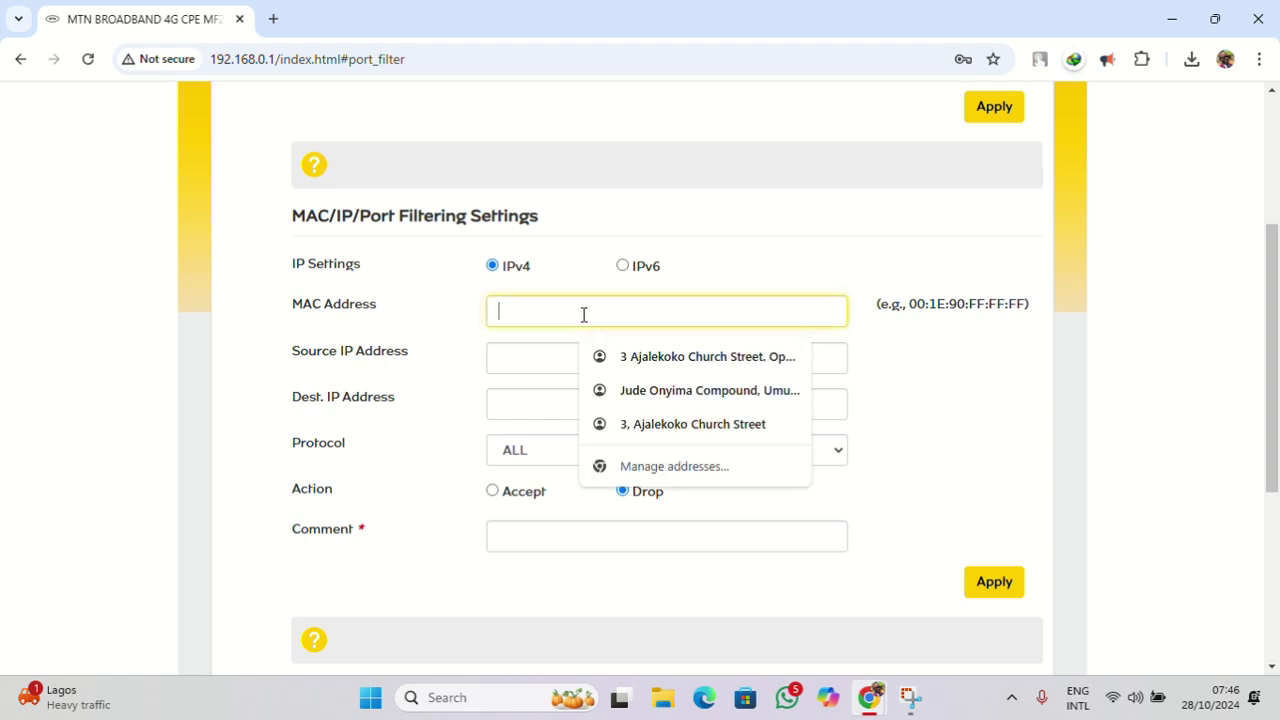
key(ctrl+v)
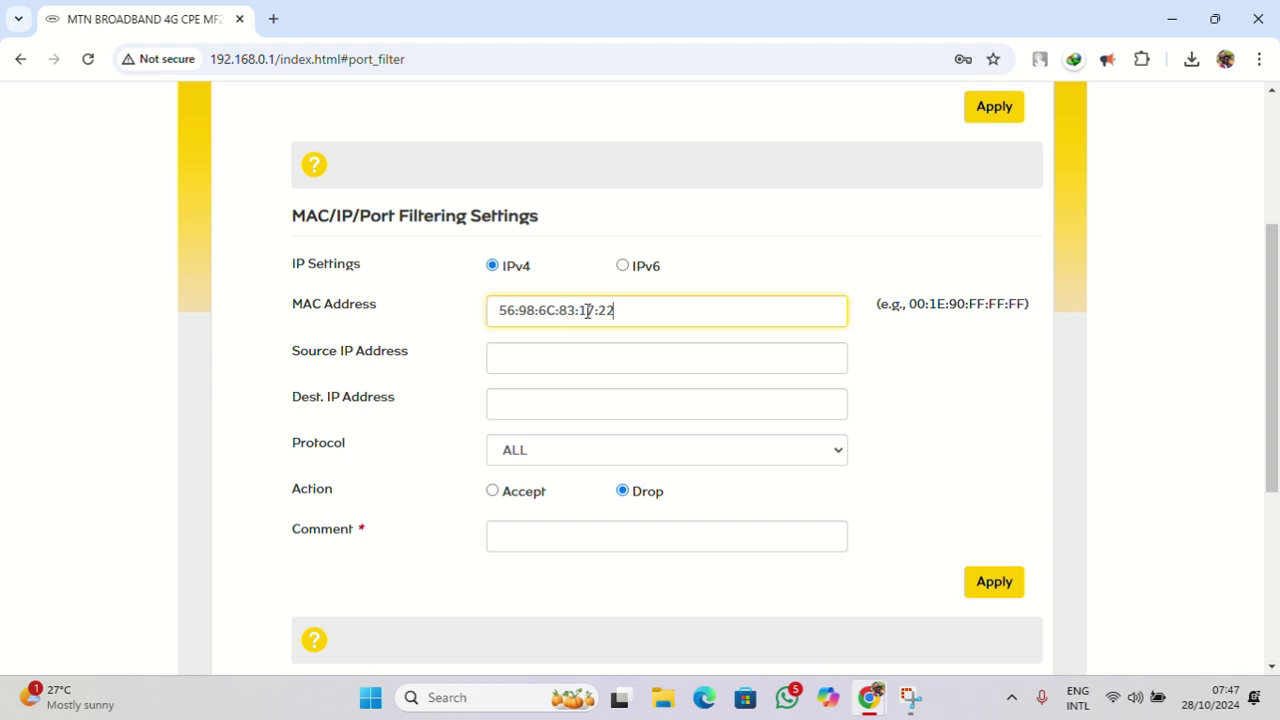
Set the new filtering rule's action to Accept with the comment Mobile_Device, and apply it.
scroll(602, 340, down, 2)
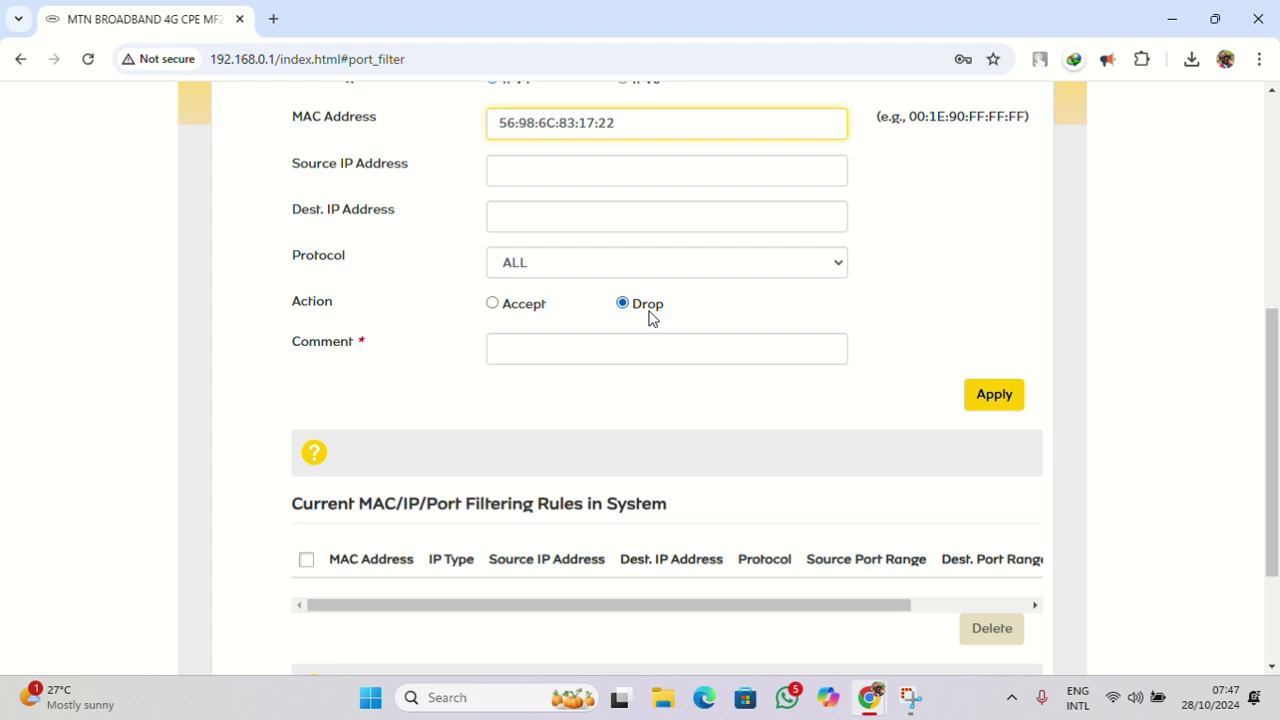
click(521, 308)
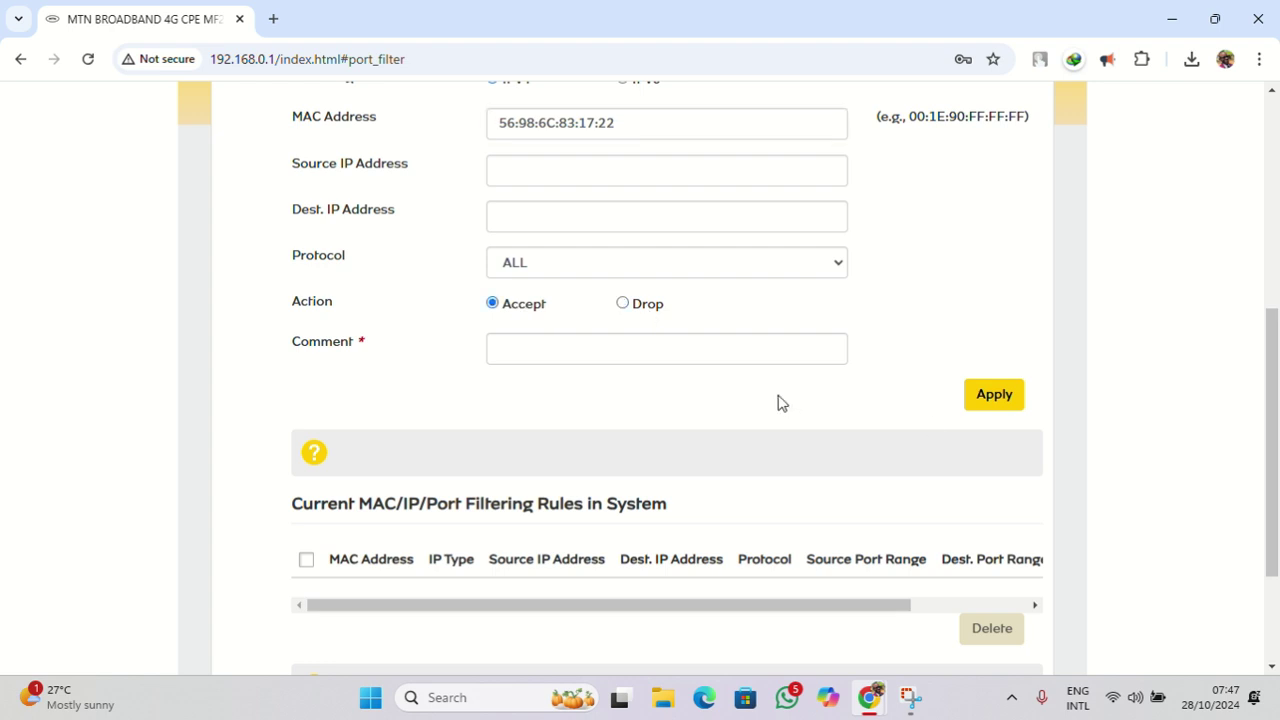
click(996, 404)
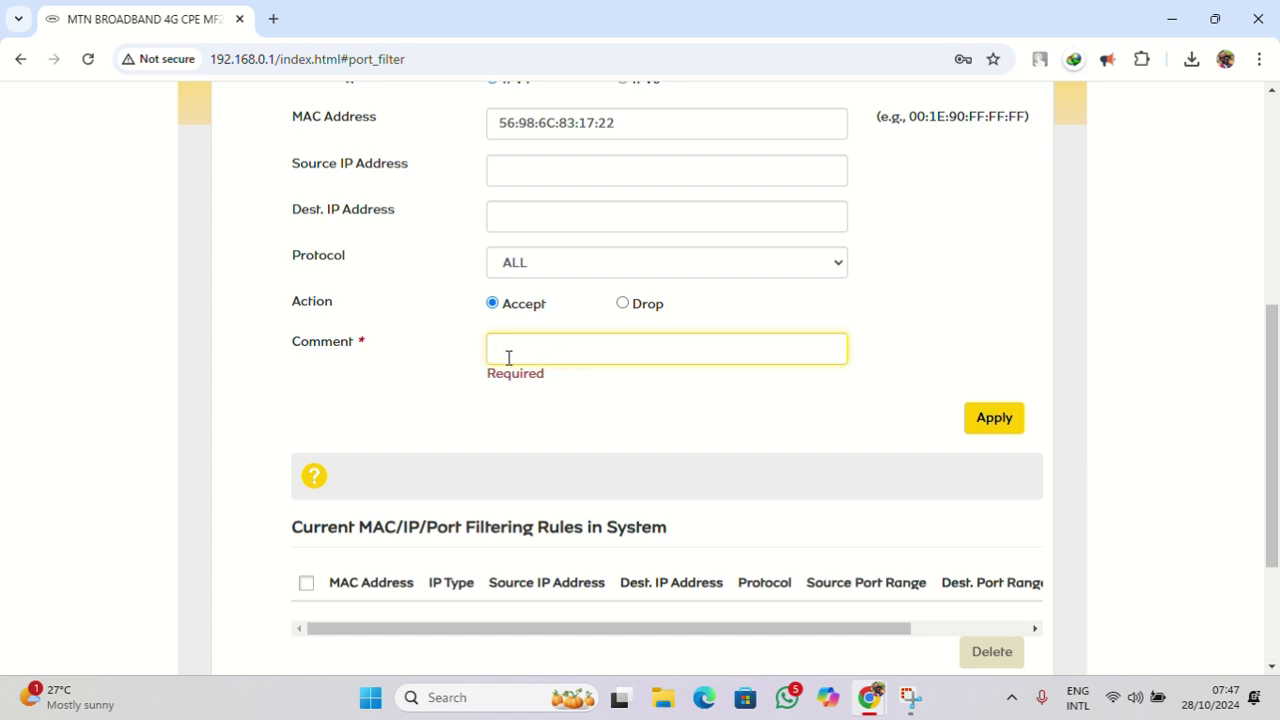
text(Mo)
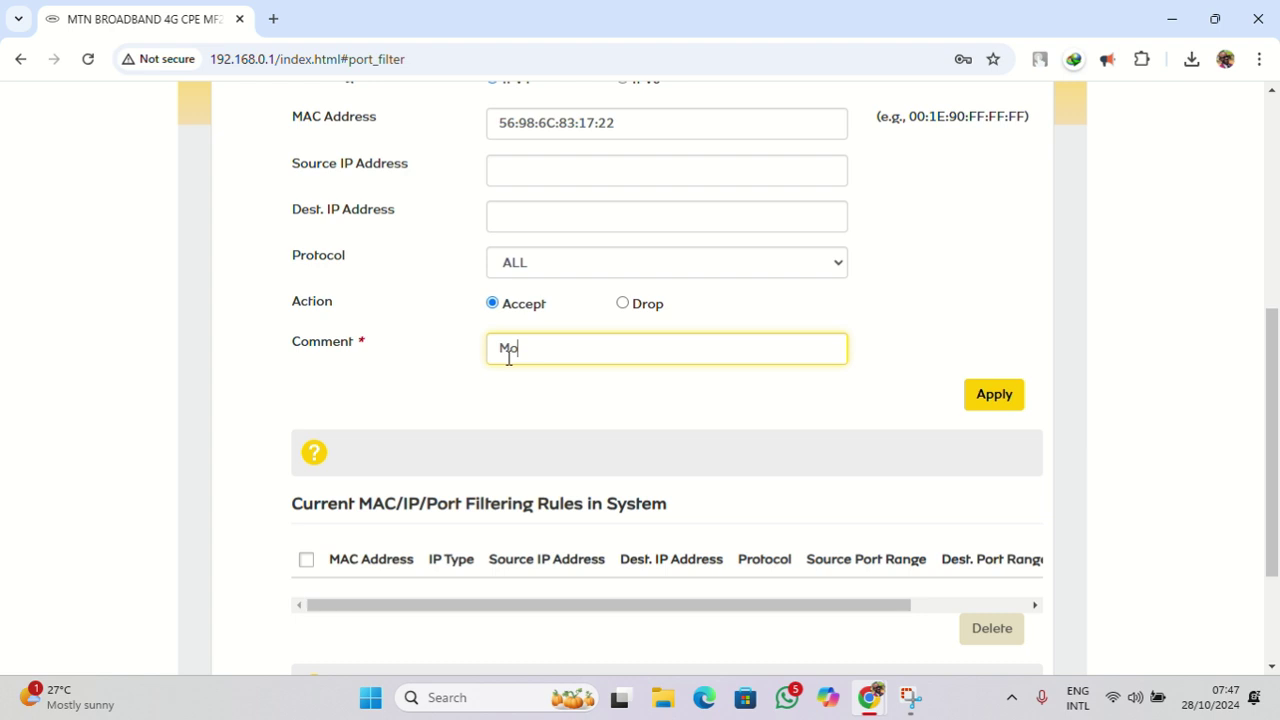
text(bile Device)
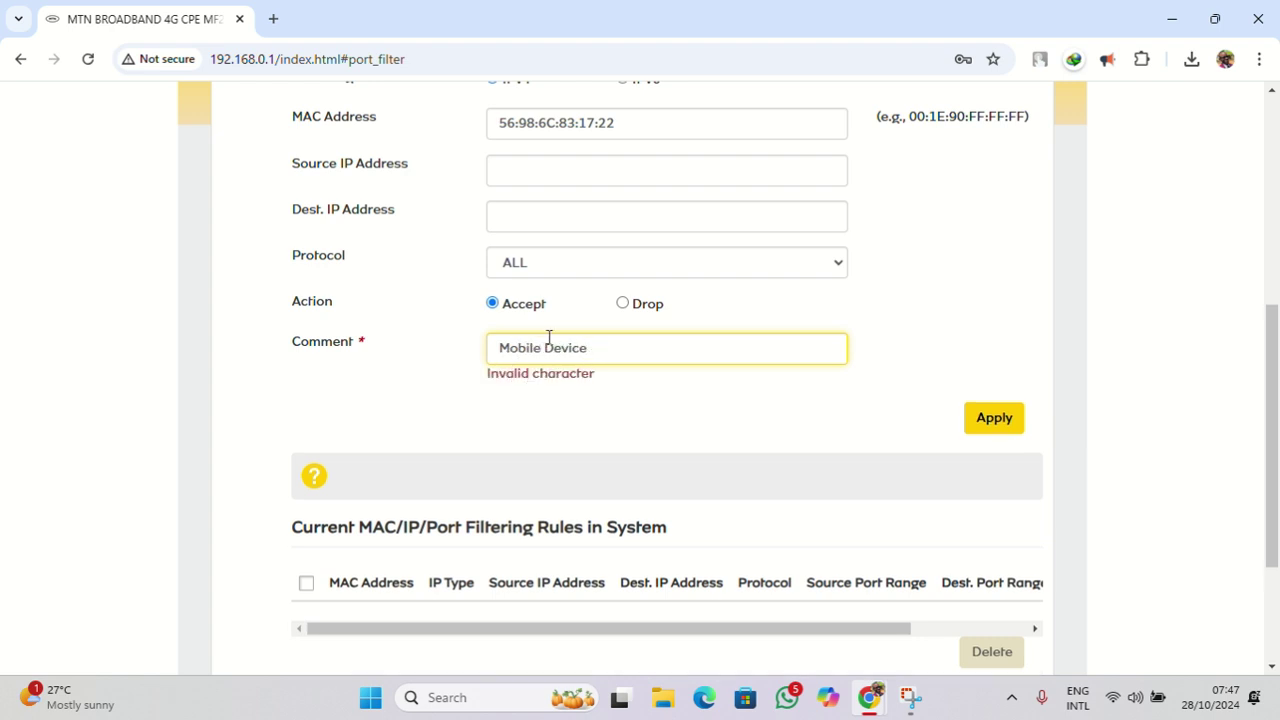
click(548, 337)
key(BackSpace)
text(_)
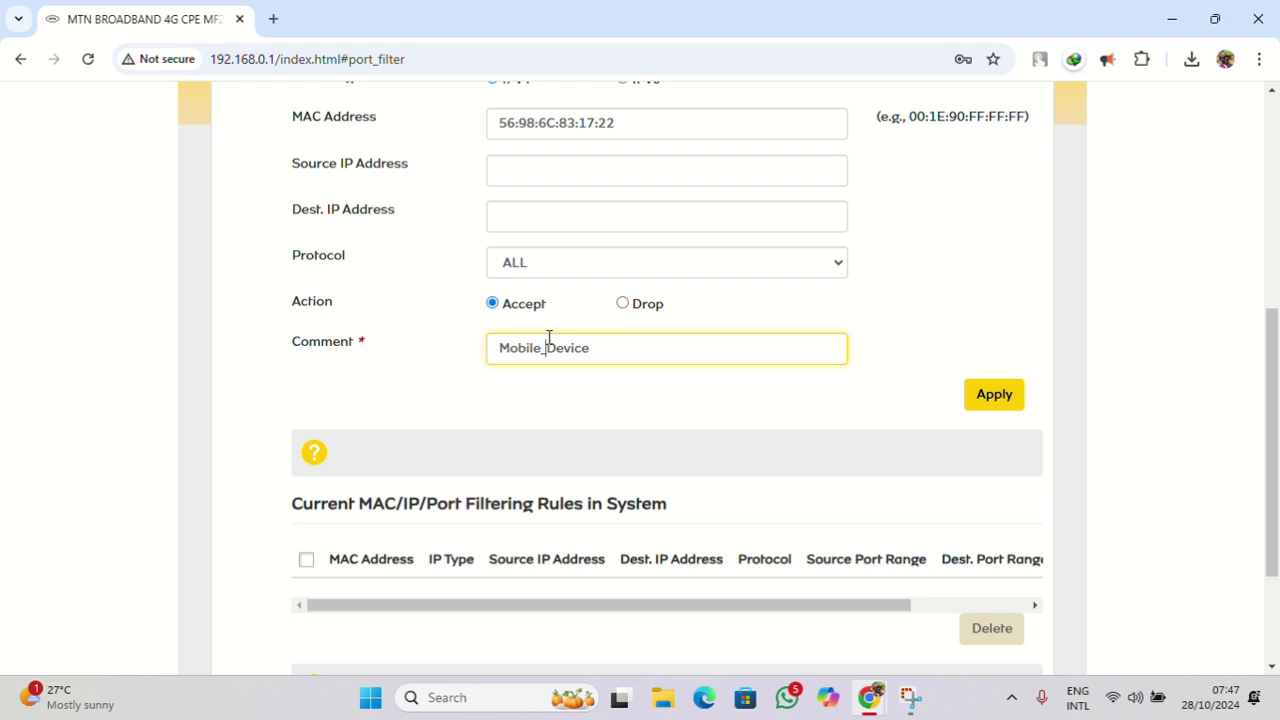
click(1002, 400)
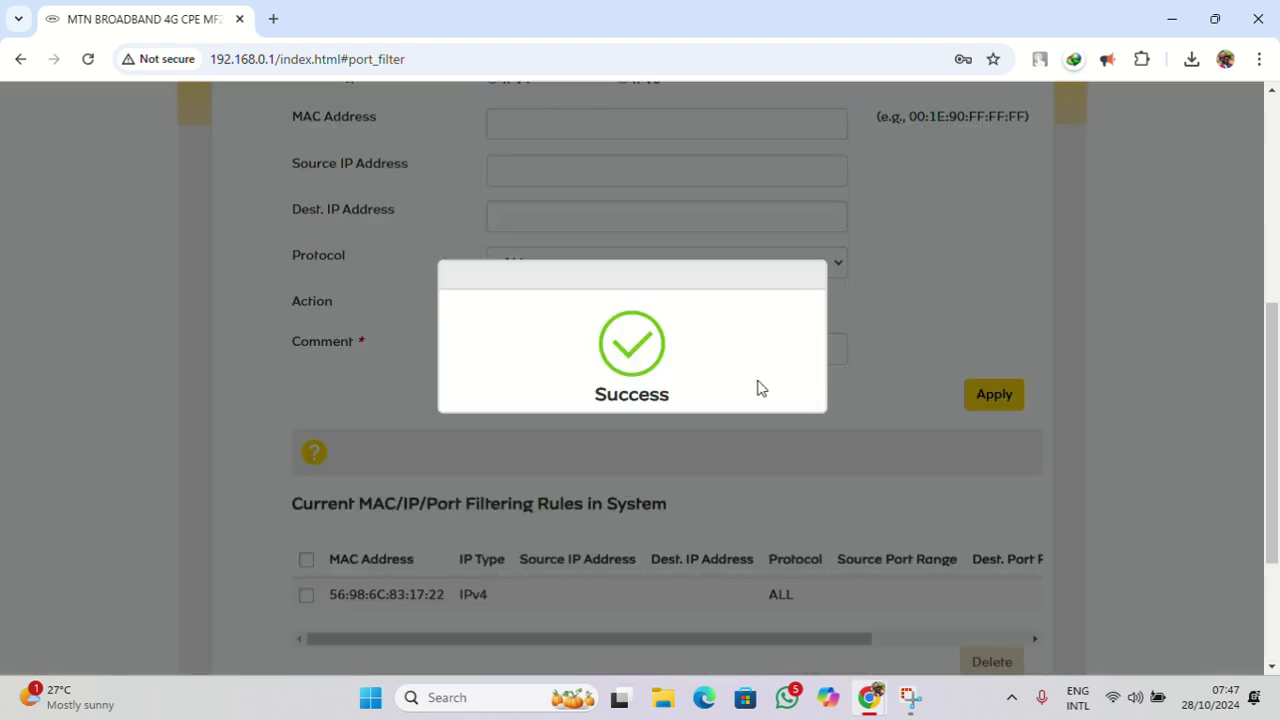
Review all columns of the Mobile_Device rule in the current filtering rules and delete that rule.
scroll(694, 391, down, 1)
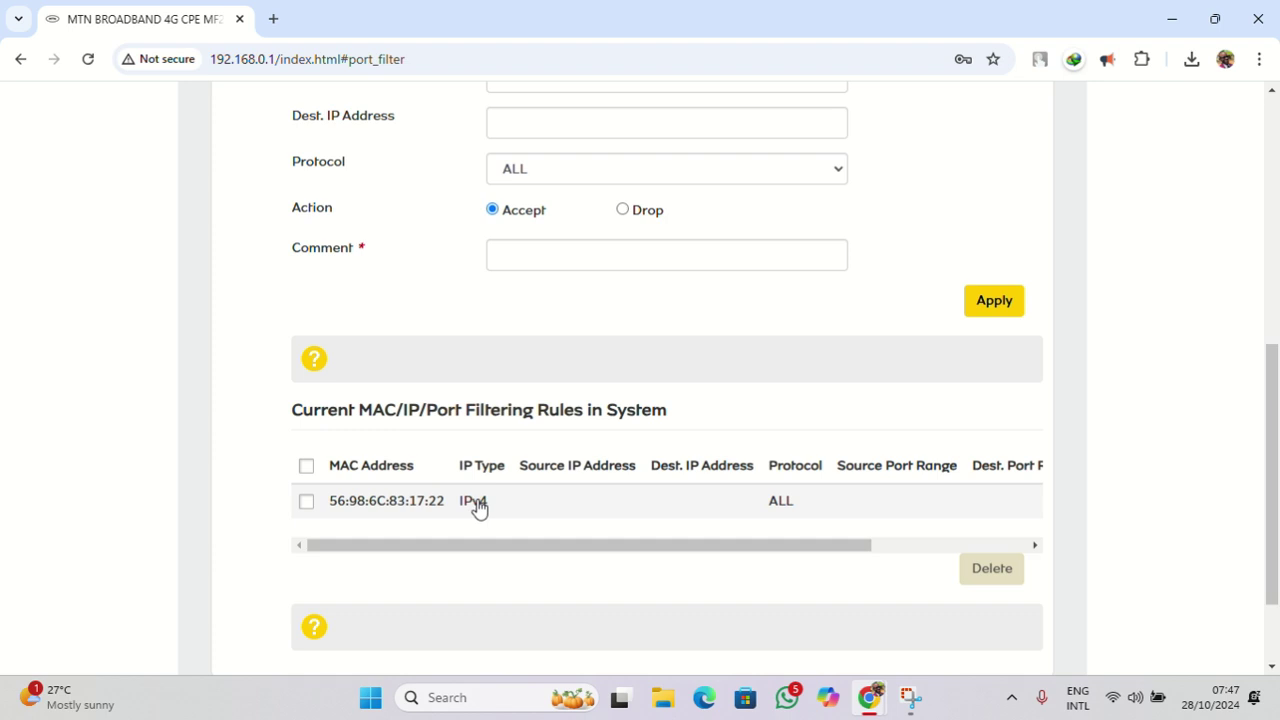
drag(634, 546, 810, 558)
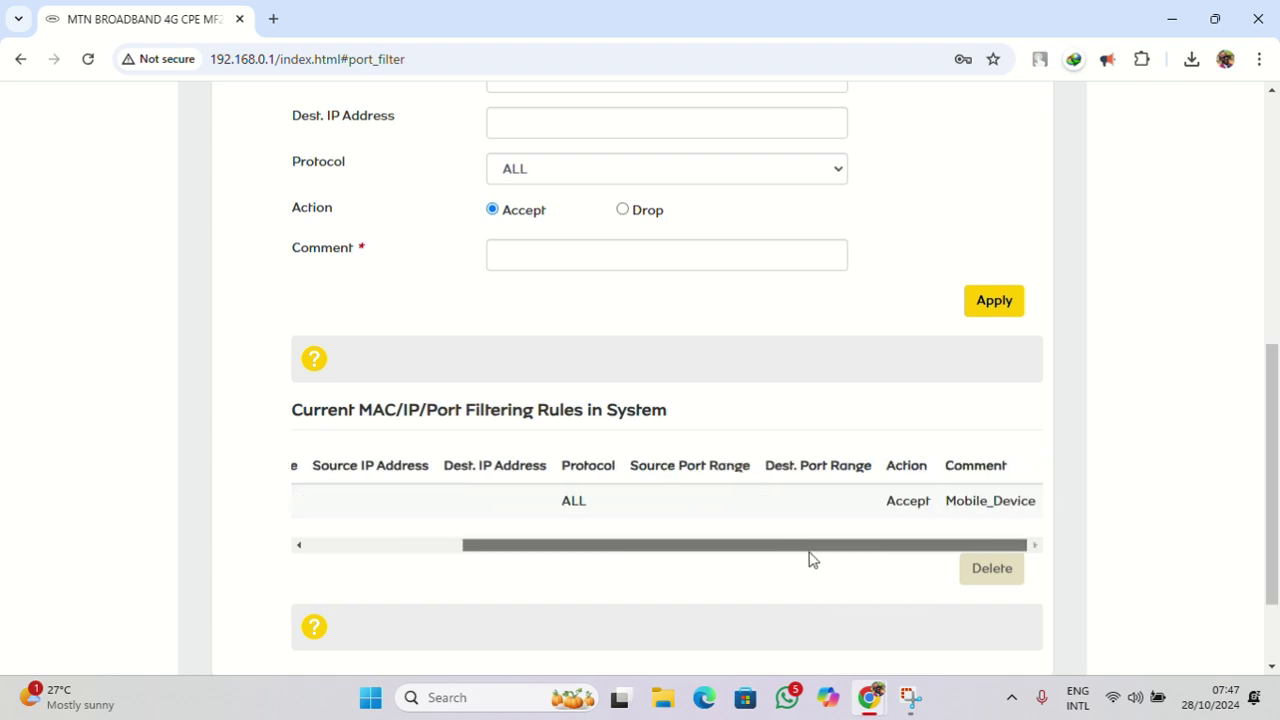
drag(734, 546, 491, 546)
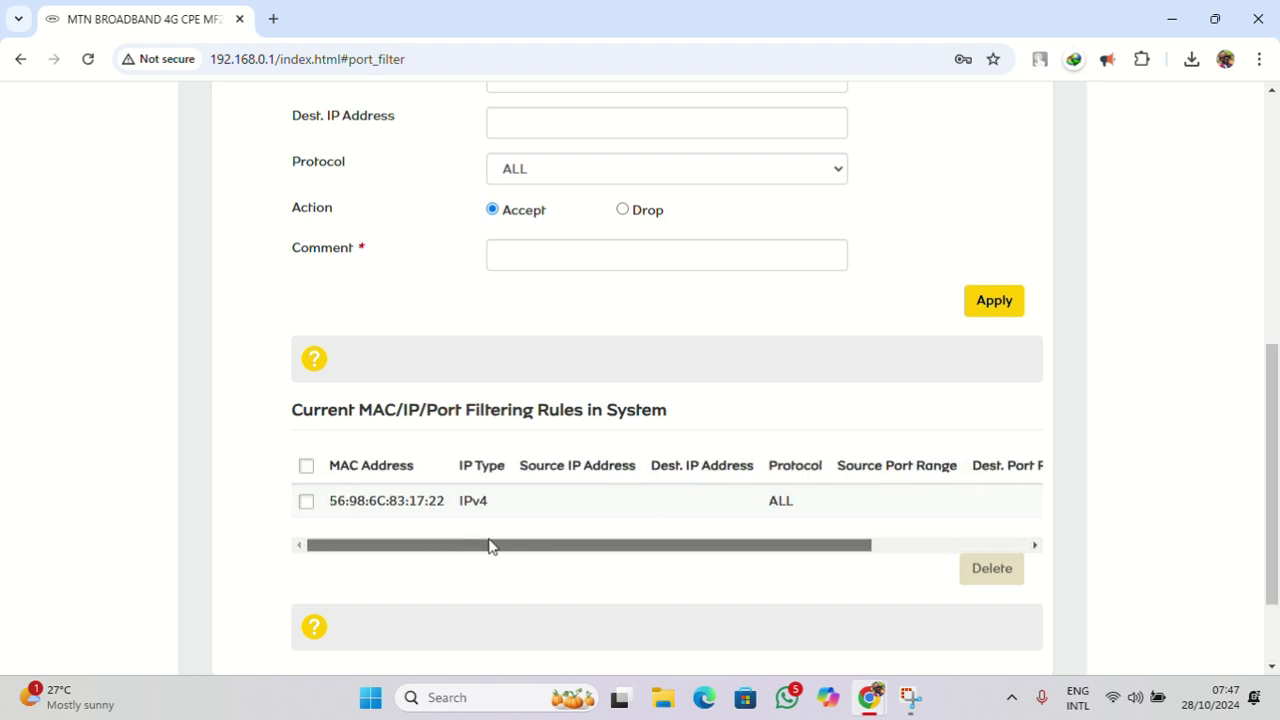
click(306, 501)
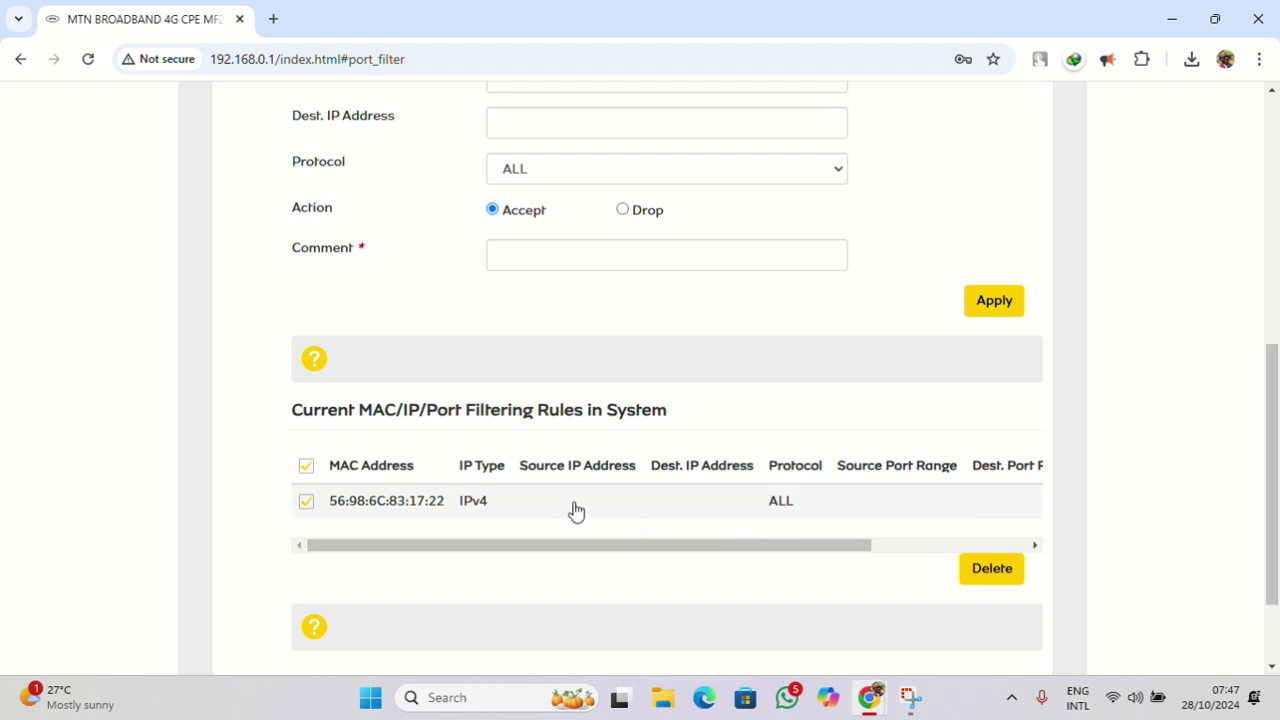
click(994, 569)
click(746, 390)
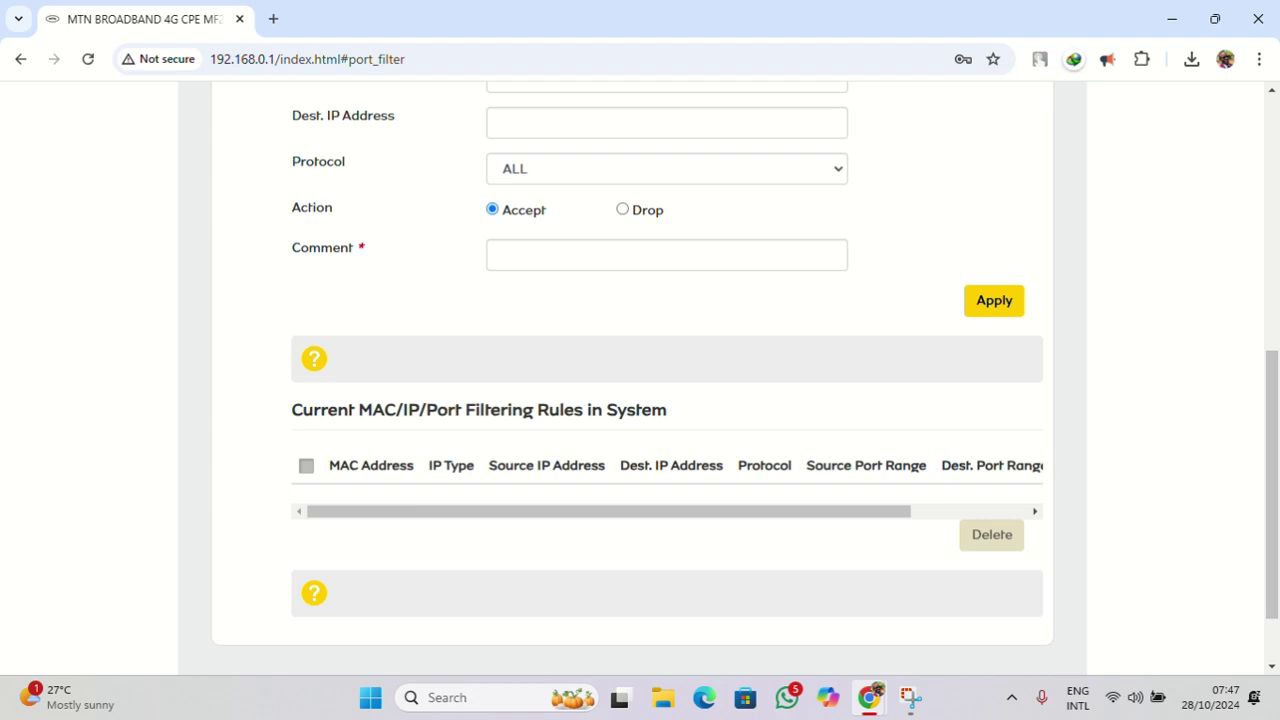
Return from the firewall settings to the Connected Devices page and examine its wireless devices and Black List.
scroll(346, 137, up, 6)
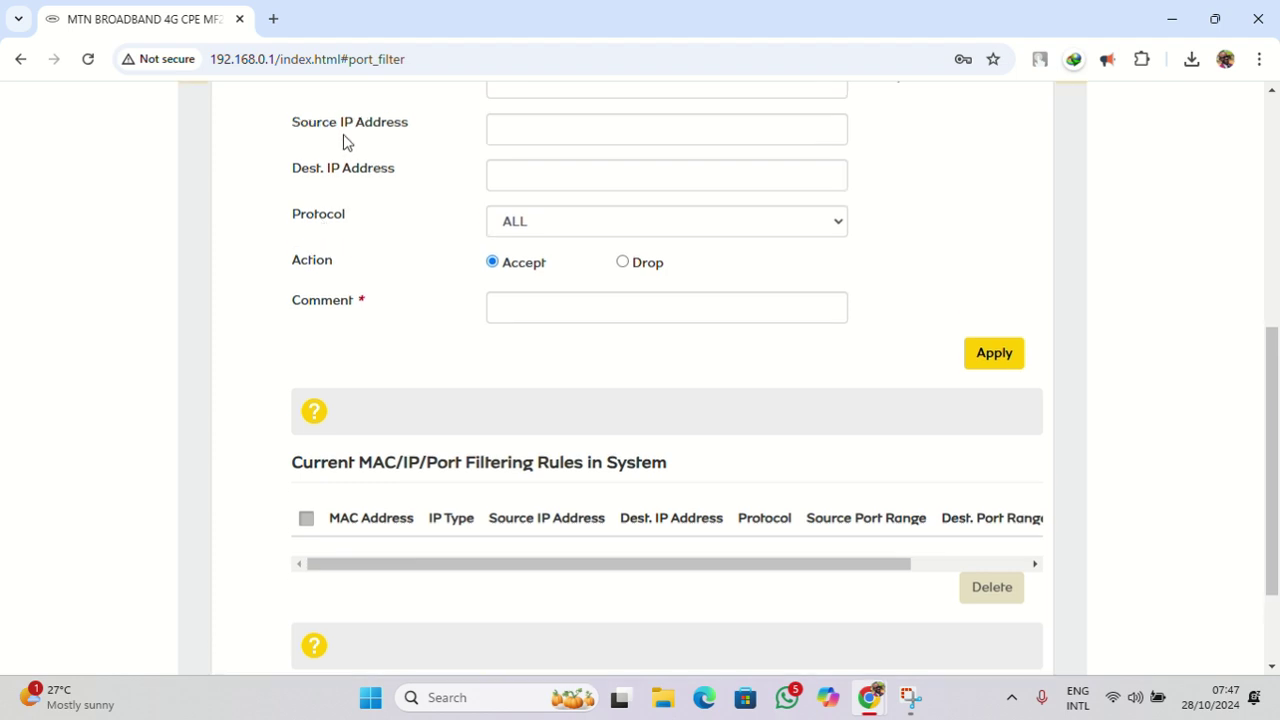
click(251, 214)
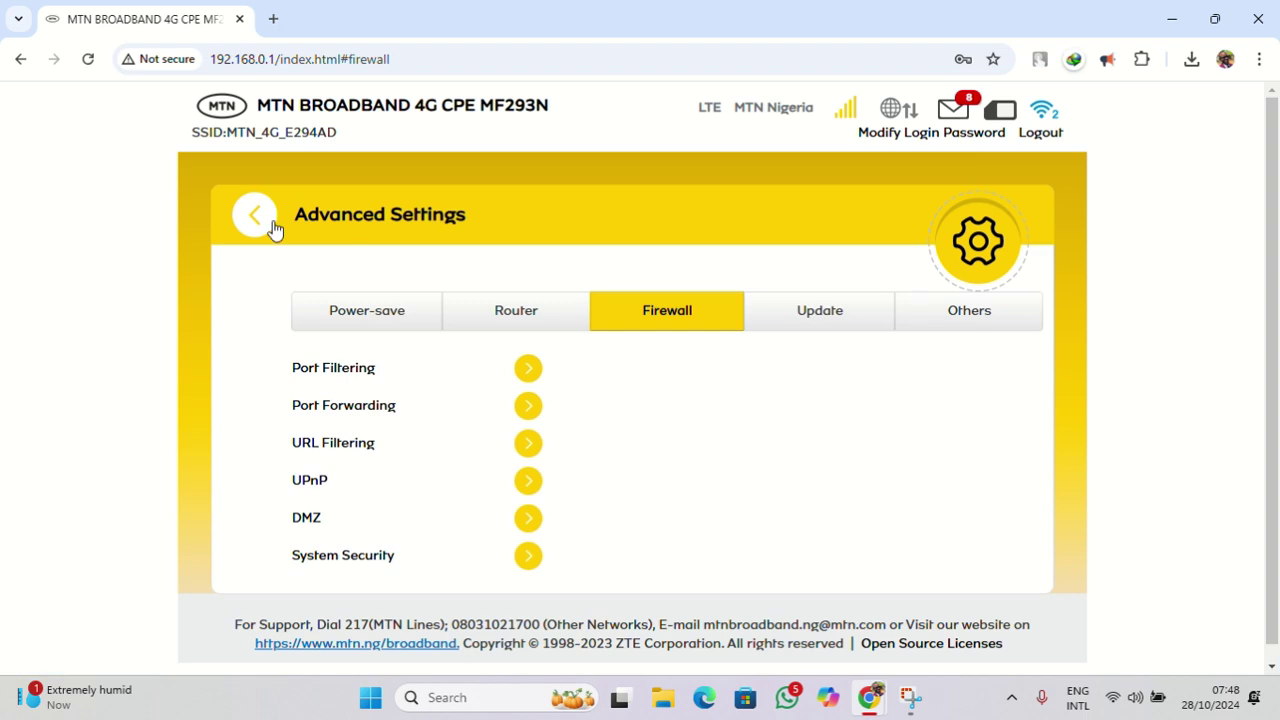
click(256, 216)
click(403, 305)
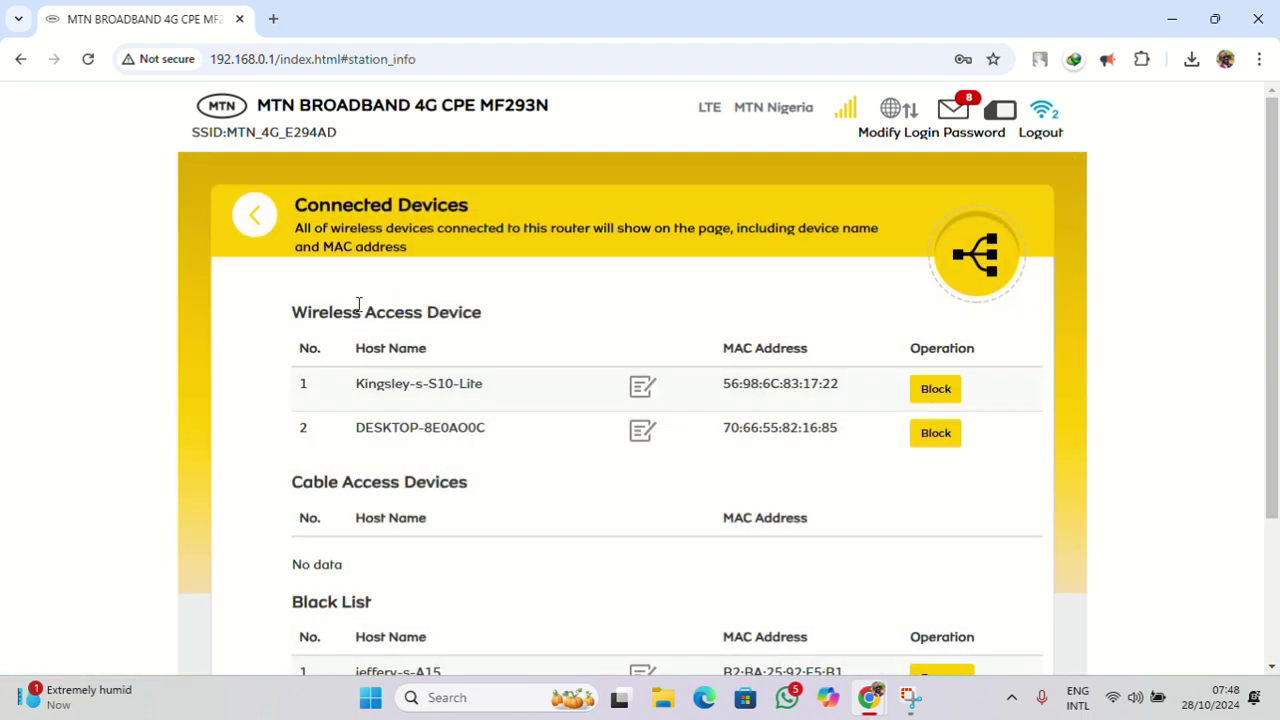
scroll(360, 305, down, 1)
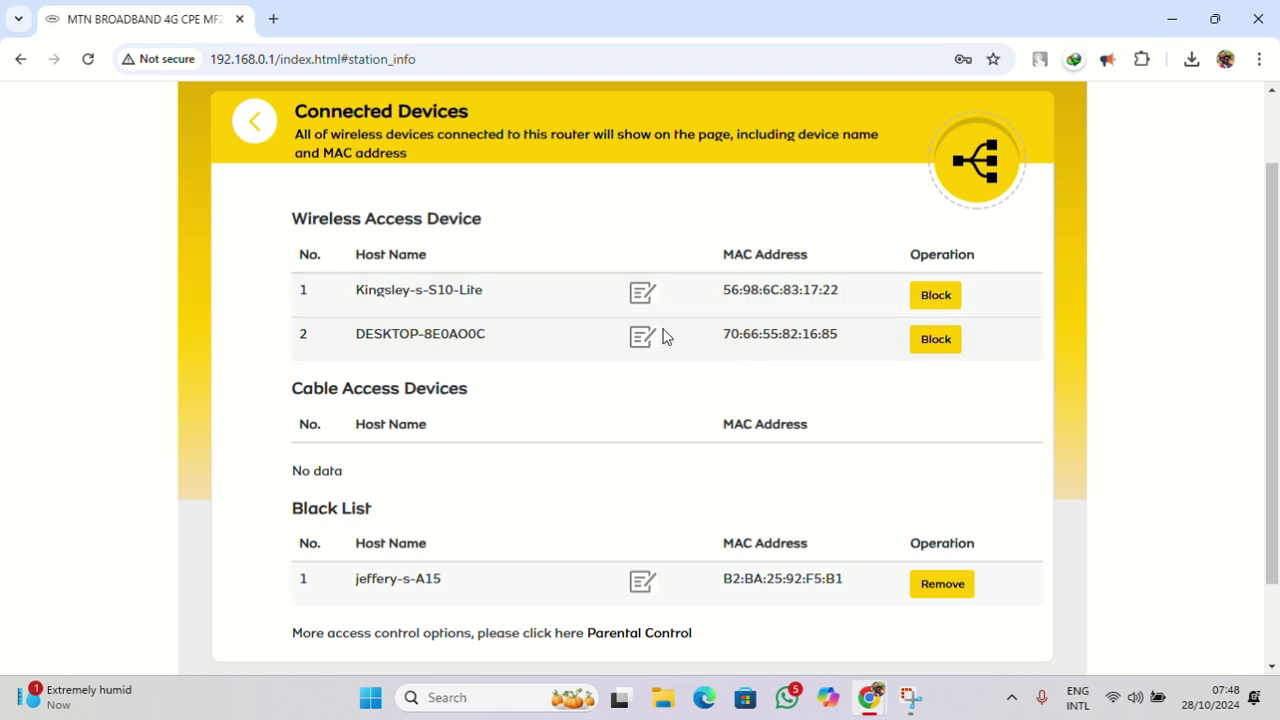
Go back to the router home page, open the Wi-Fi settings and look at the main SSID's Security Mode options.
click(255, 121)
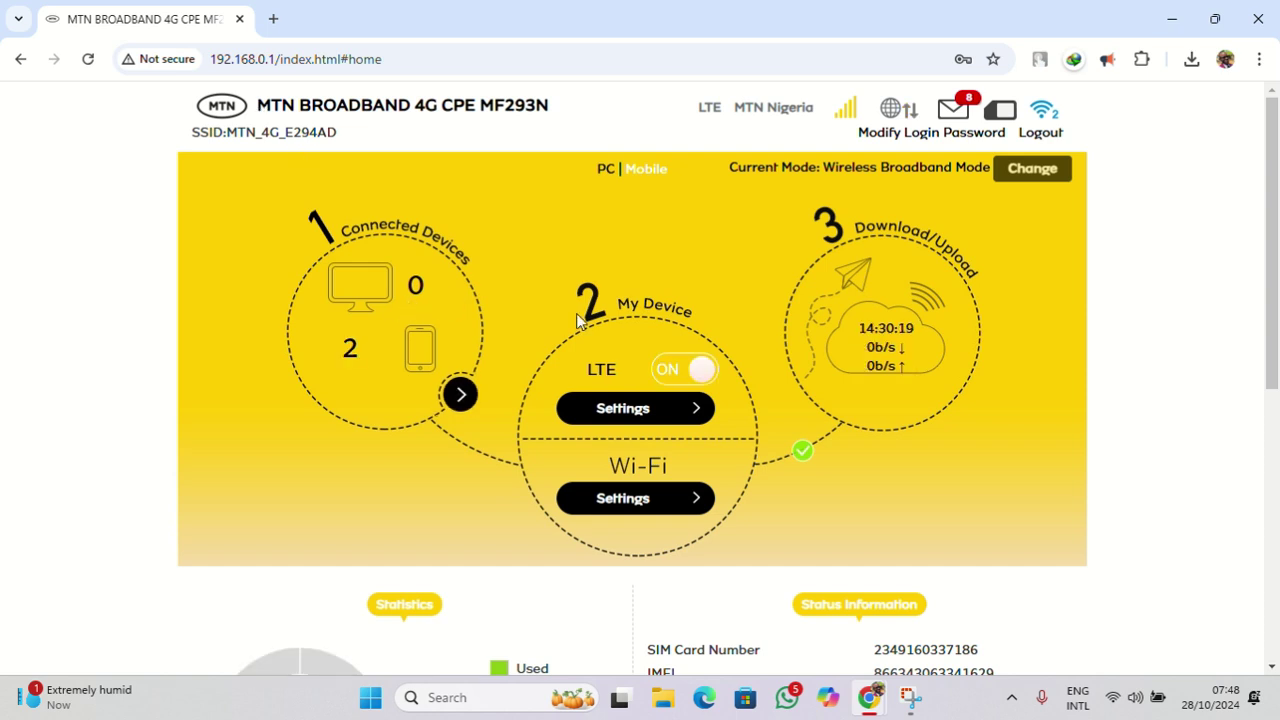
scroll(577, 314, down, 2)
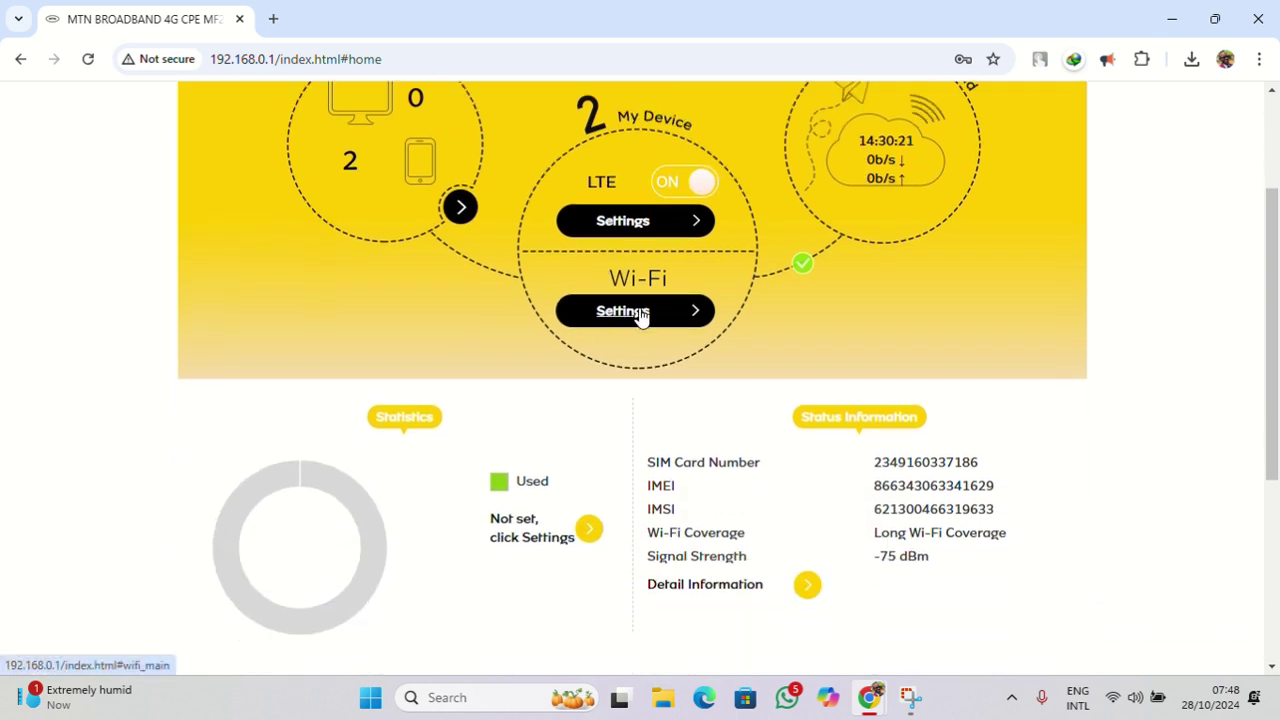
click(641, 314)
scroll(575, 340, down, 2)
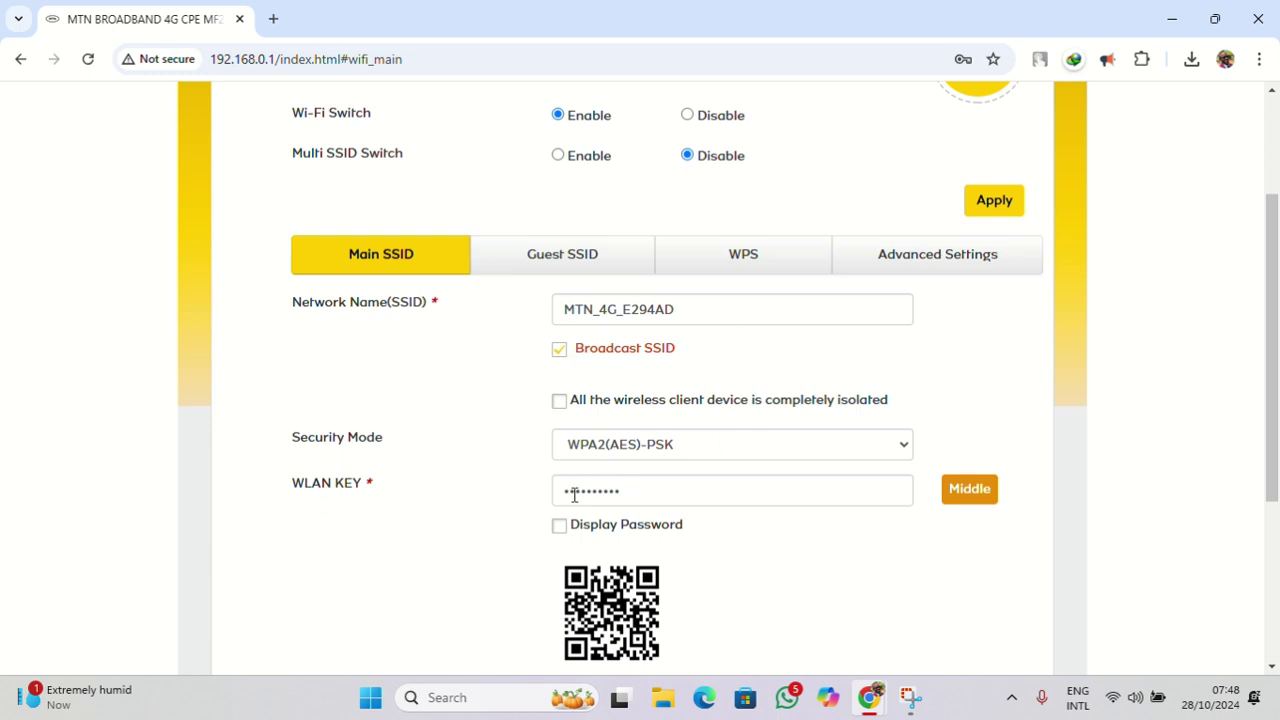
click(686, 447)
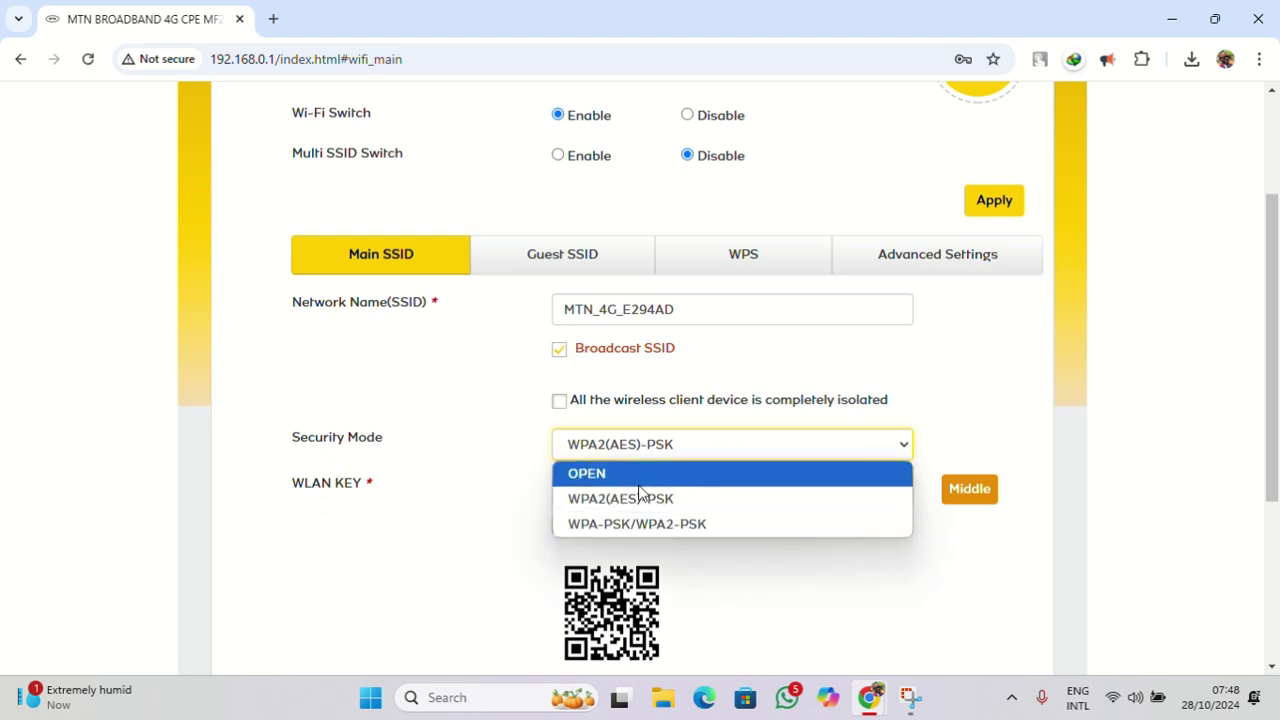
click(1017, 403)
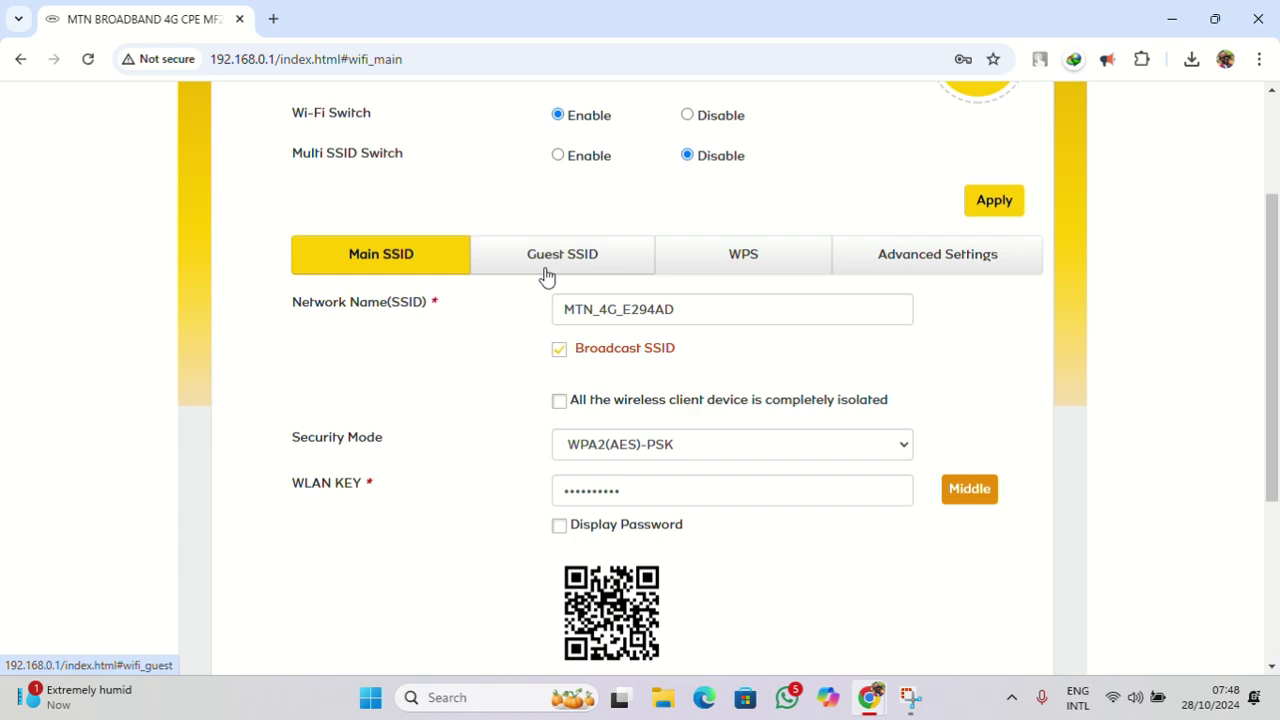
Reopen the Wi-Fi settings from the home page and review the main SSID's Security Mode choices and Broadcast SSID option.
scroll(251, 217, up, 2)
click(251, 217)
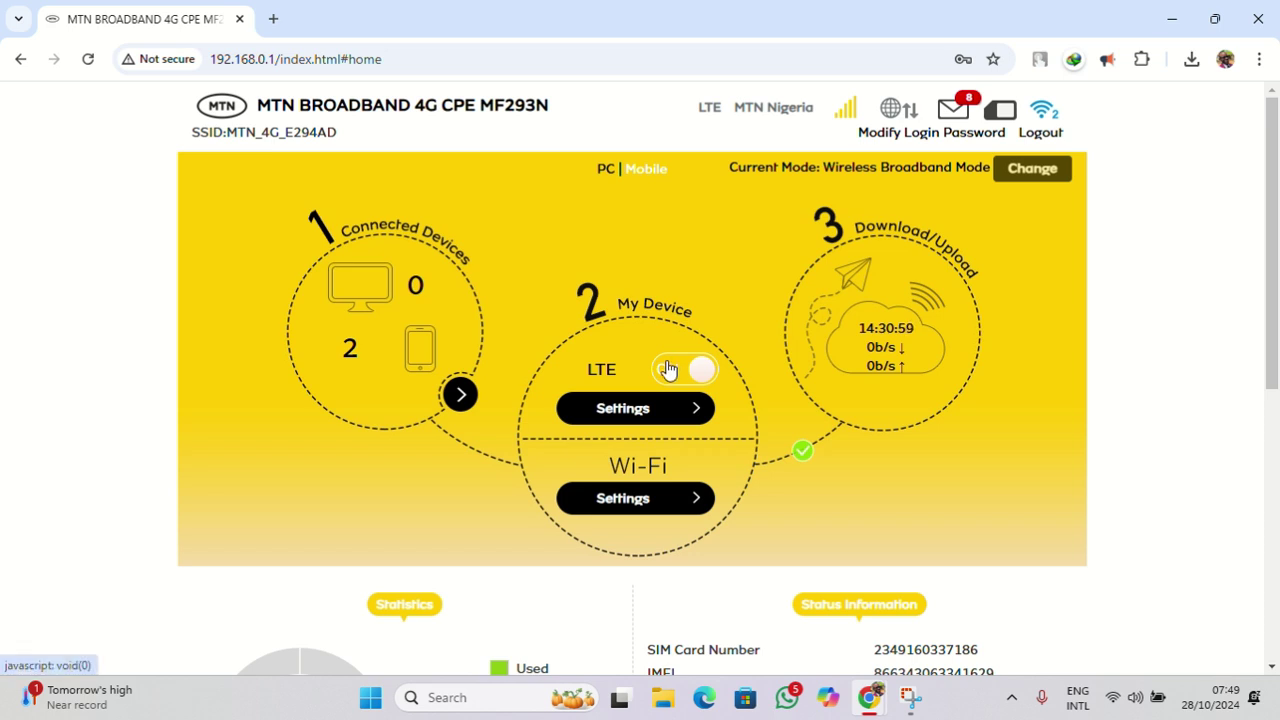
click(686, 497)
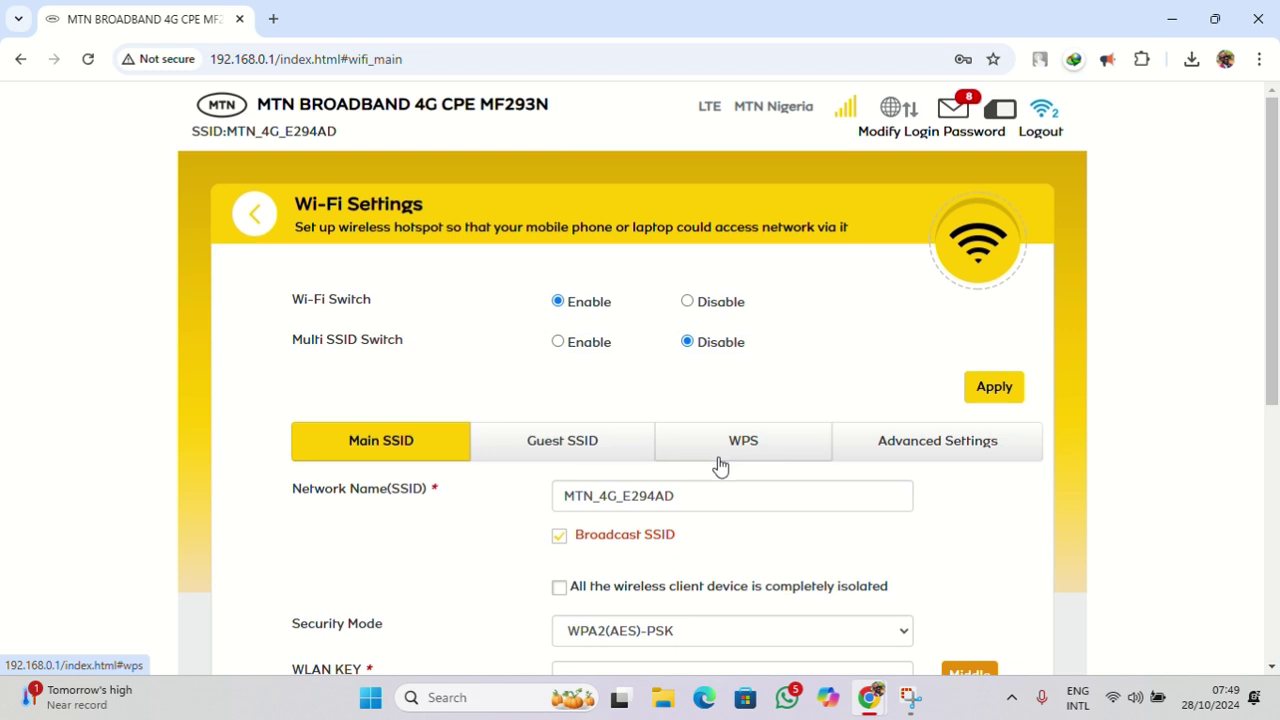
scroll(700, 452, down, 2)
click(620, 450)
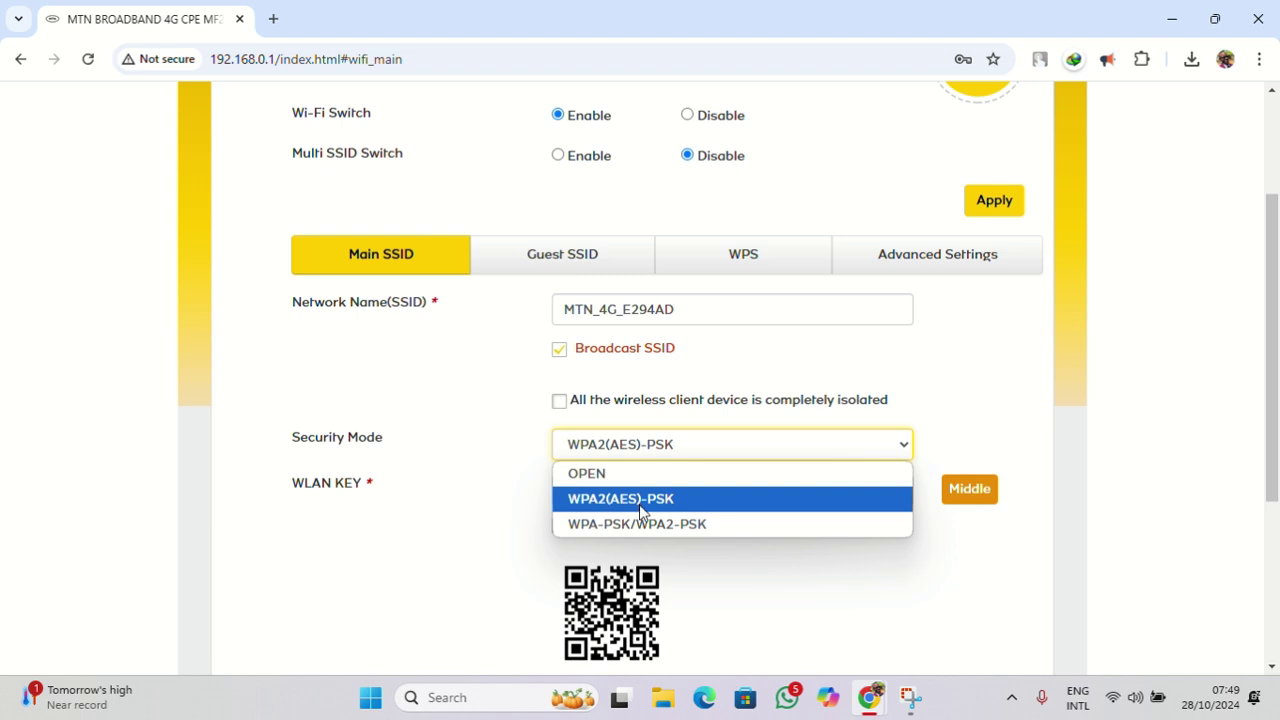
click(485, 442)
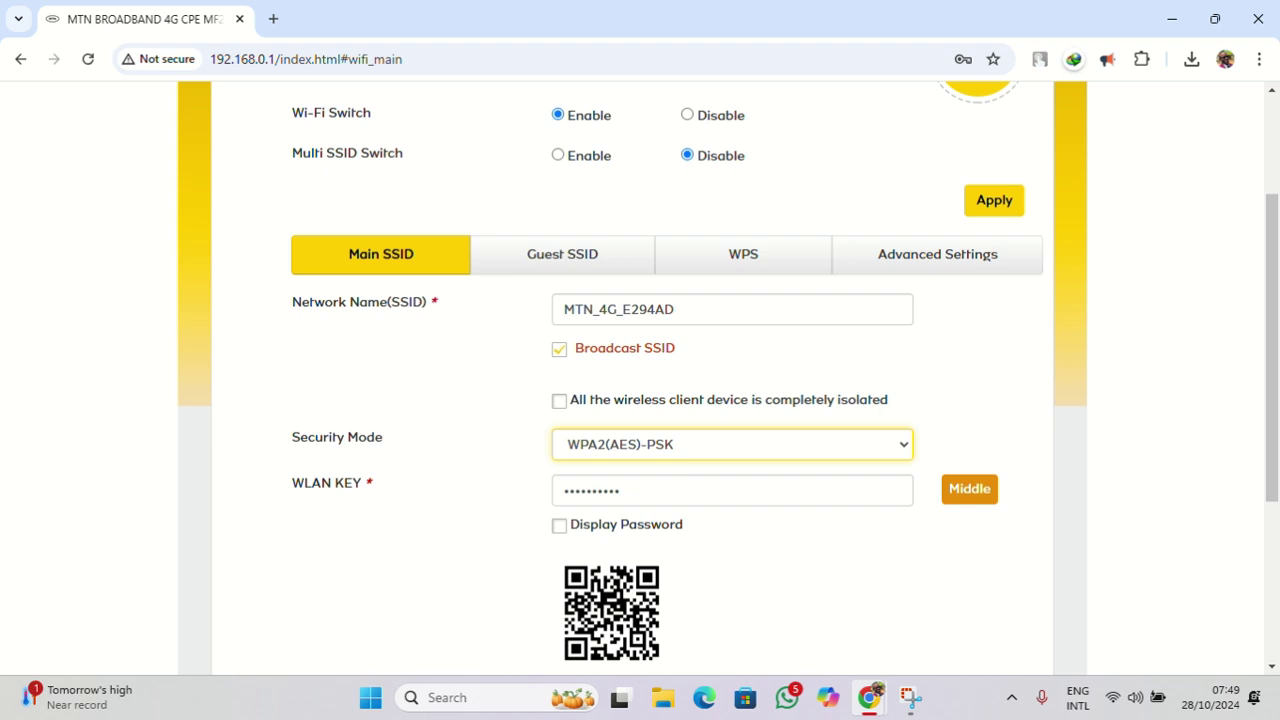
click(755, 380)
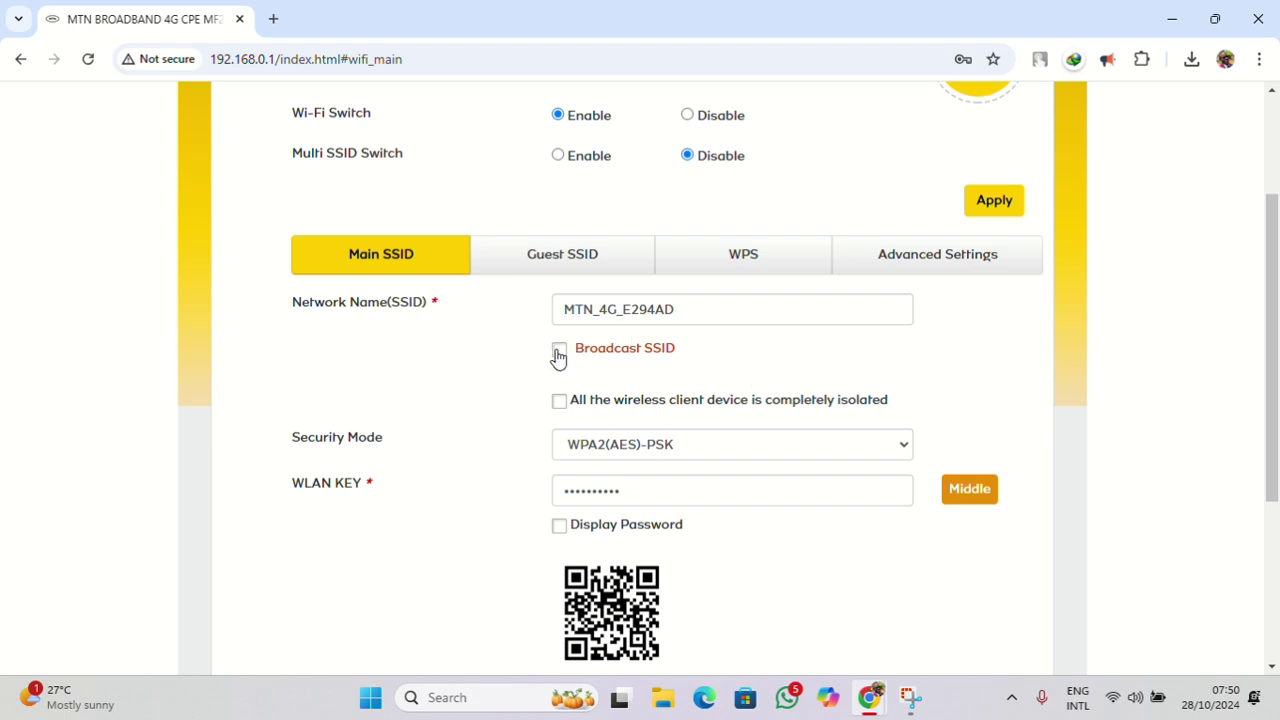
Leave the Wi-Fi settings, recheck the wireless devices and Black List on the Connected Devices page, and return to the home page.
scroll(700, 435, up, 2)
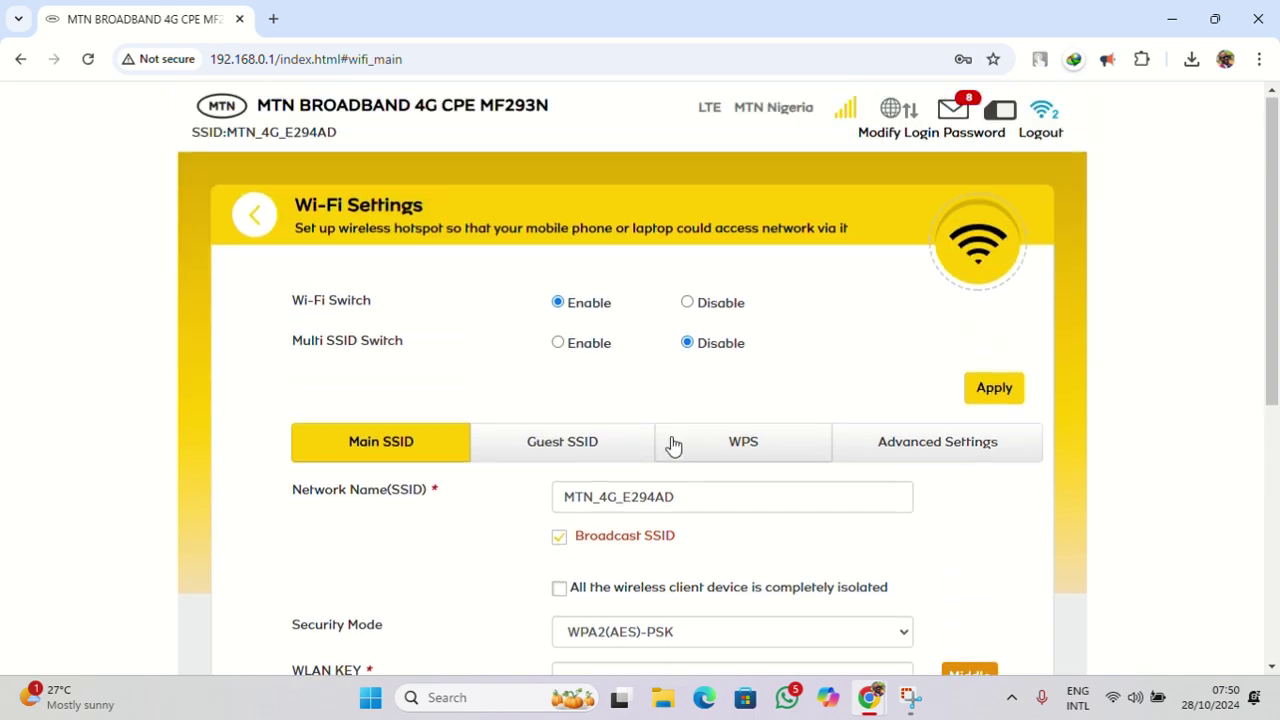
click(254, 215)
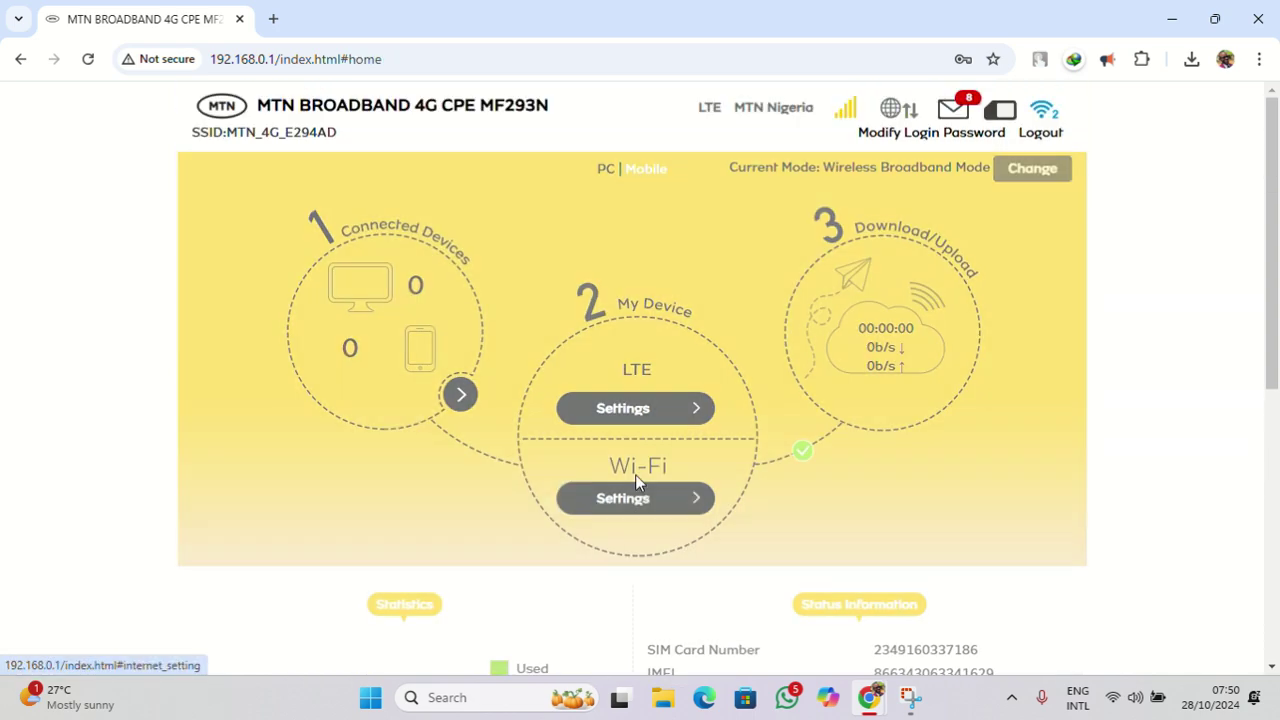
click(419, 334)
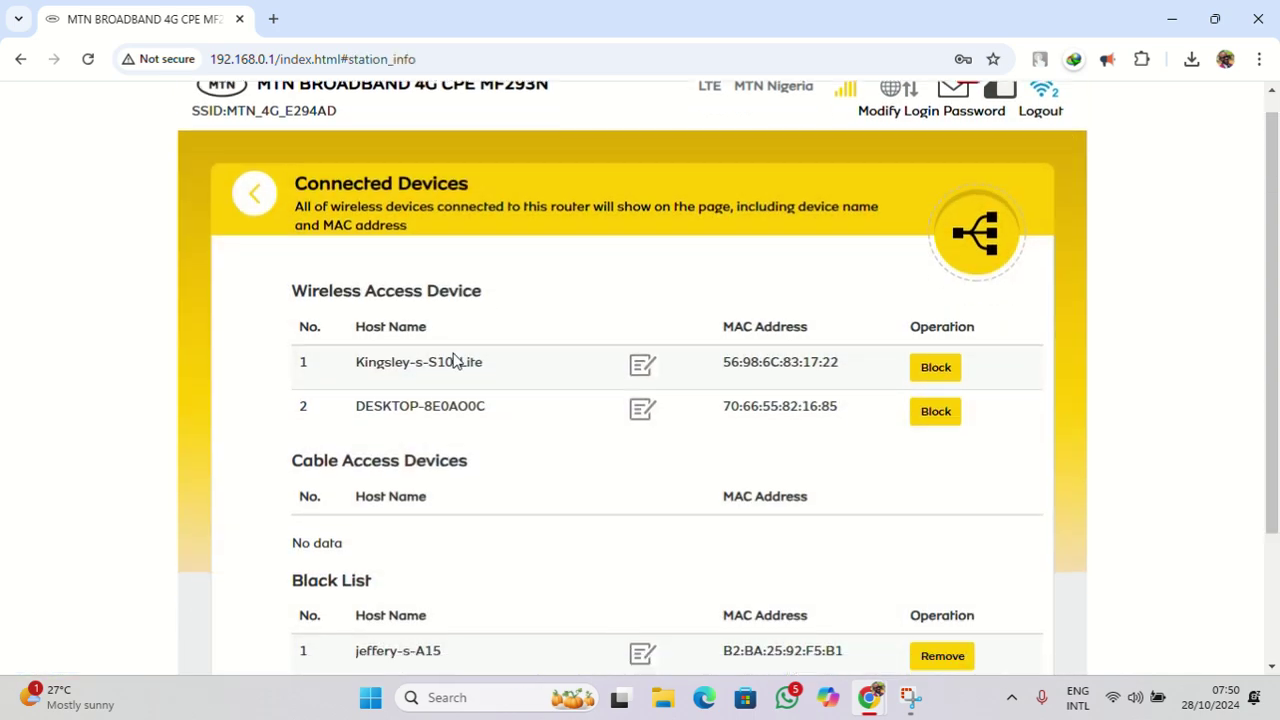
scroll(455, 362, down, 1)
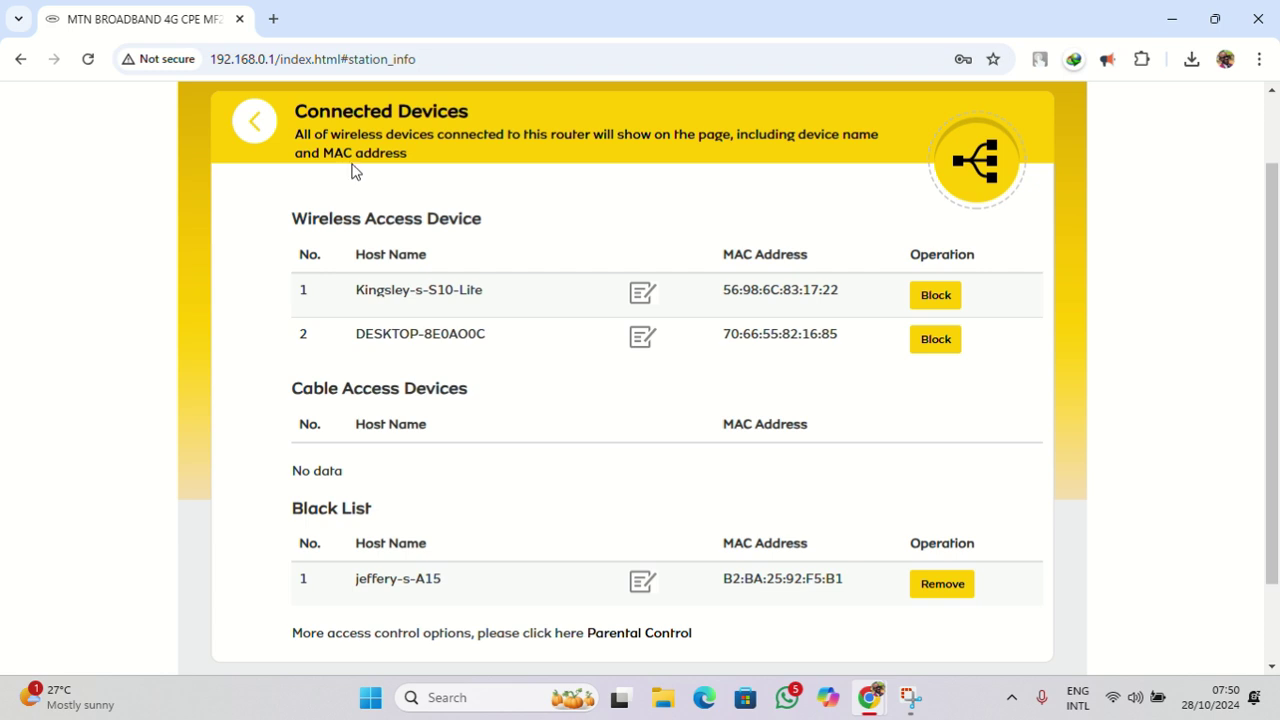
click(258, 130)
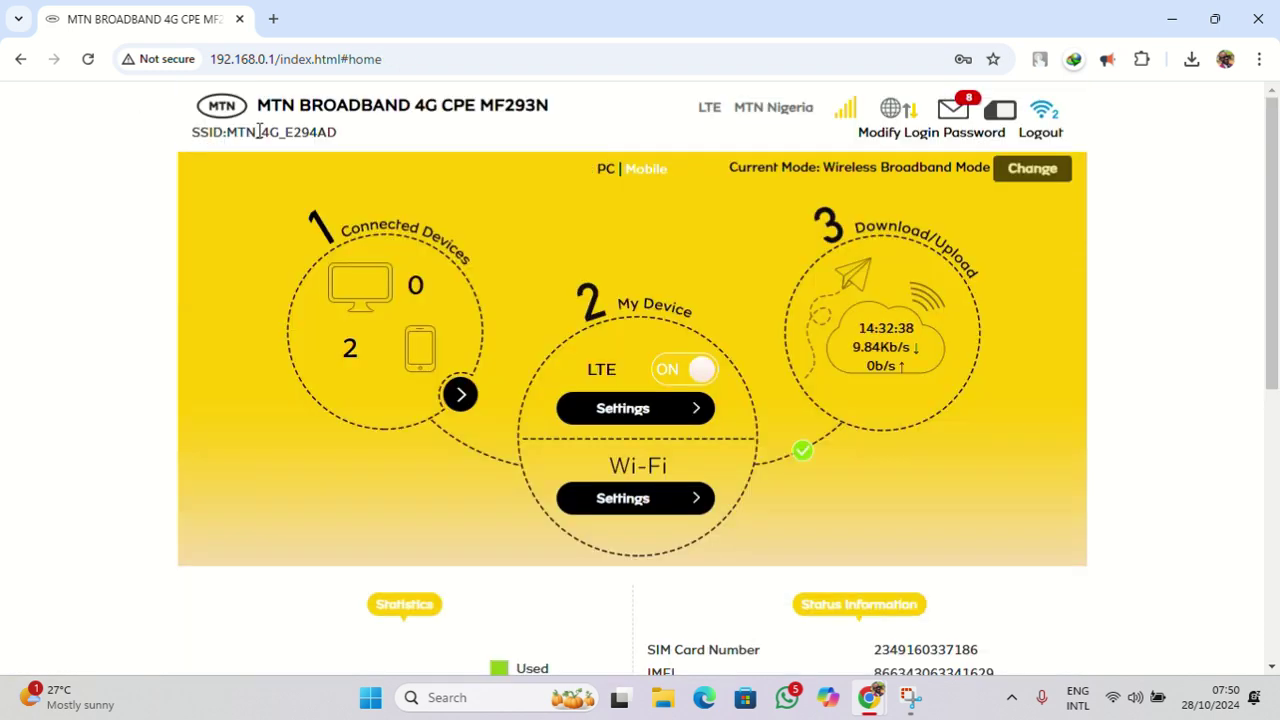